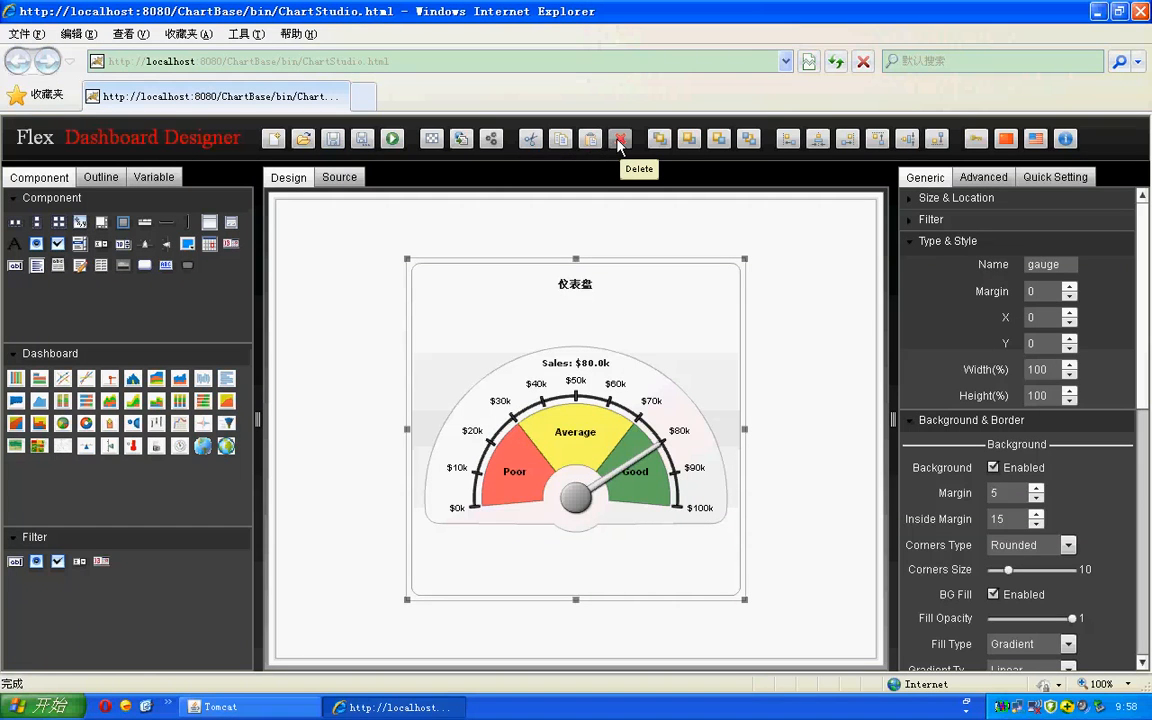
- Cut the gauge chart from the canvas and paste it back
click(599, 355)
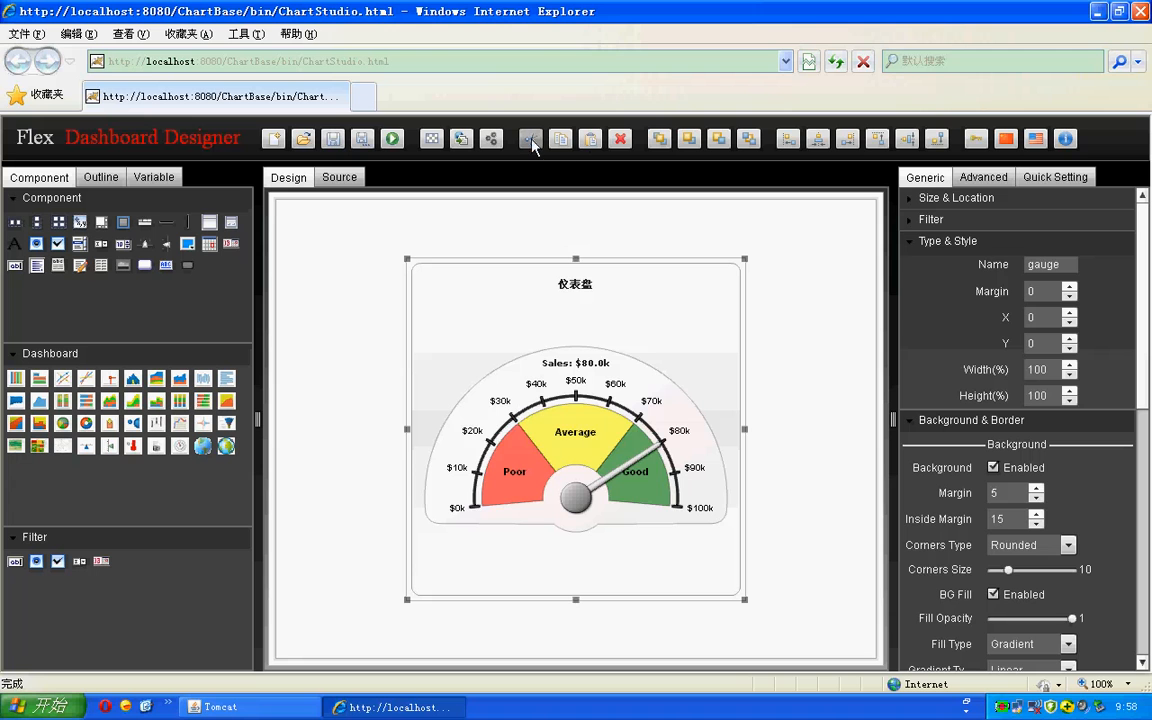
click(531, 141)
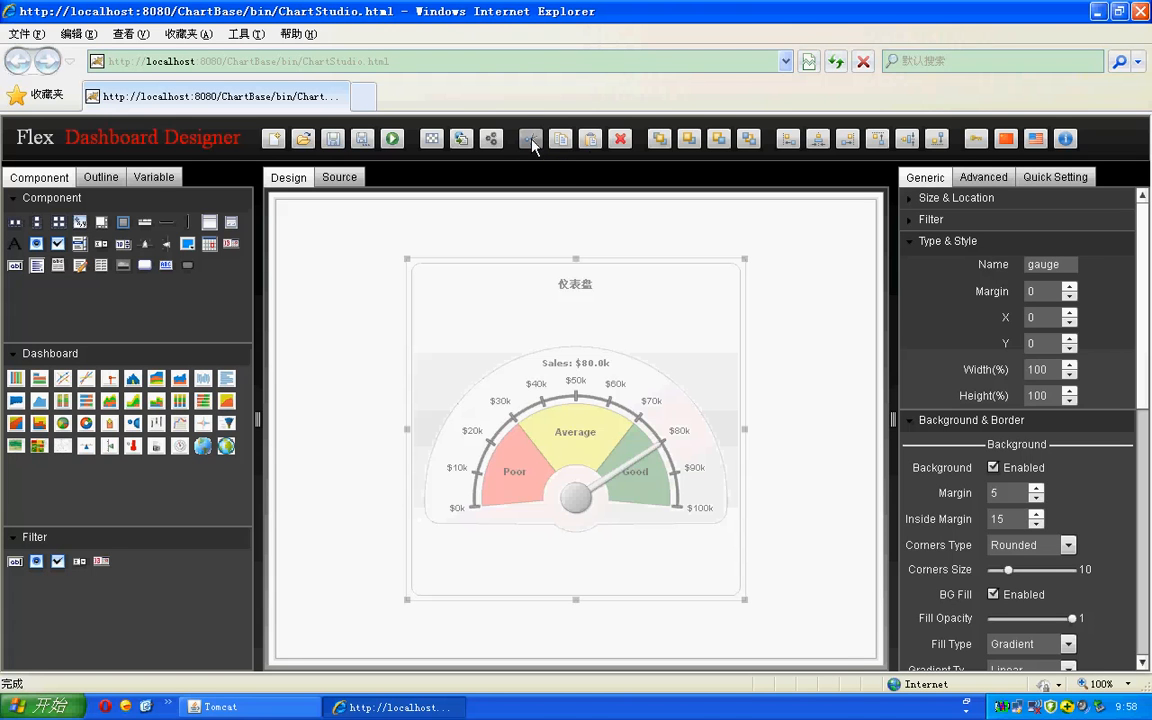
click(594, 139)
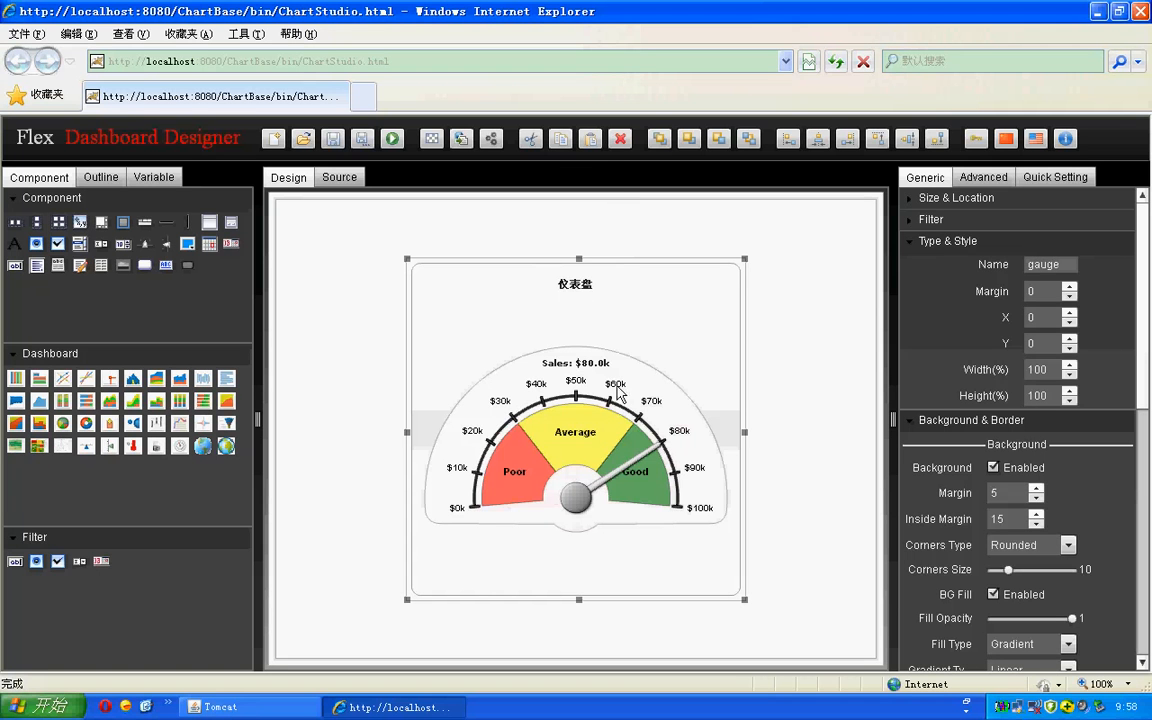
- Delete the gauge chart and open the saved 单指针仪表盘 report from the reports folder
click(620, 140)
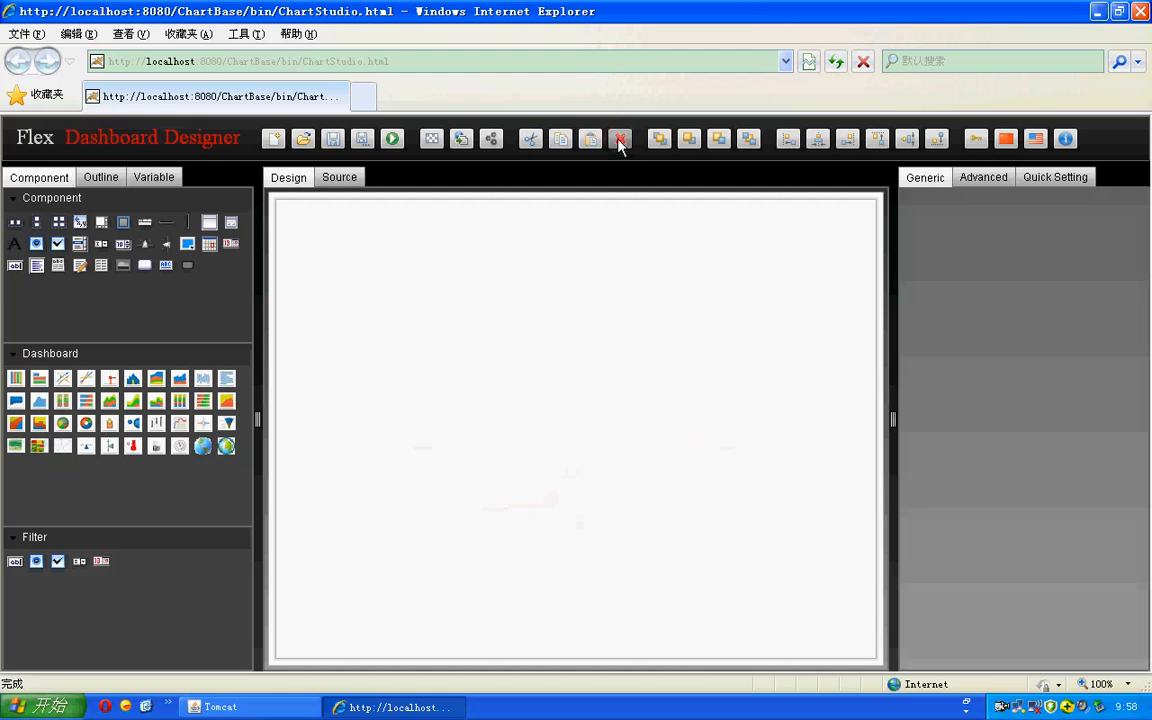
click(302, 140)
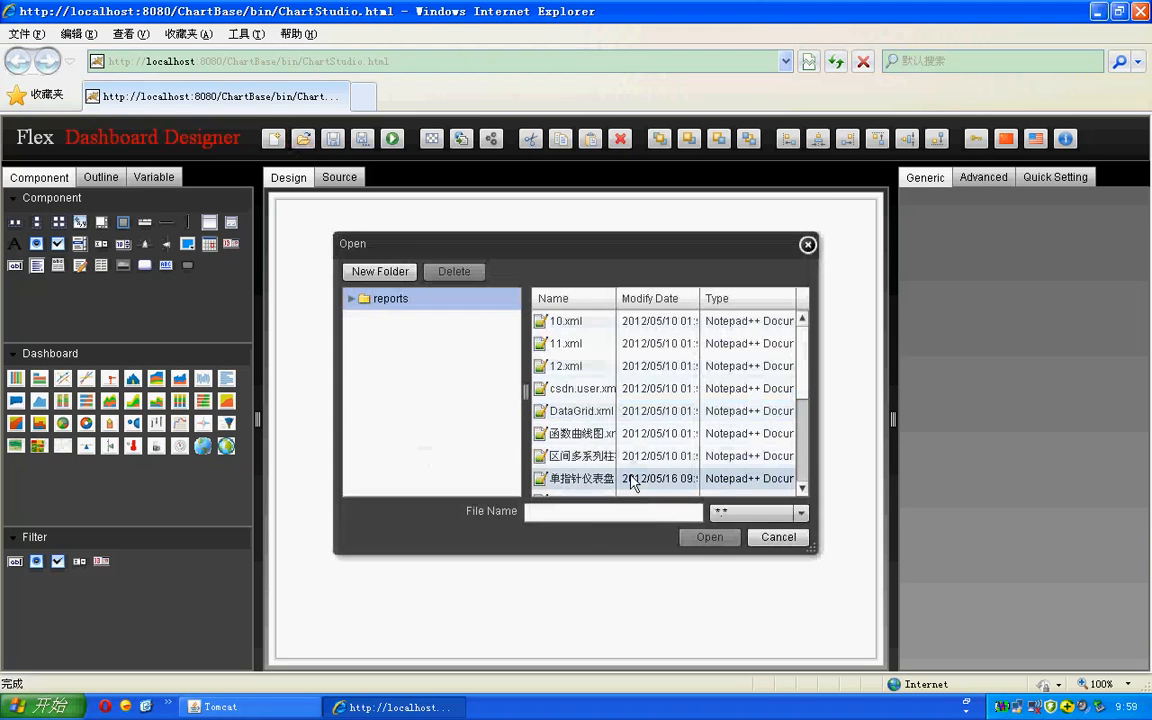
click(709, 537)
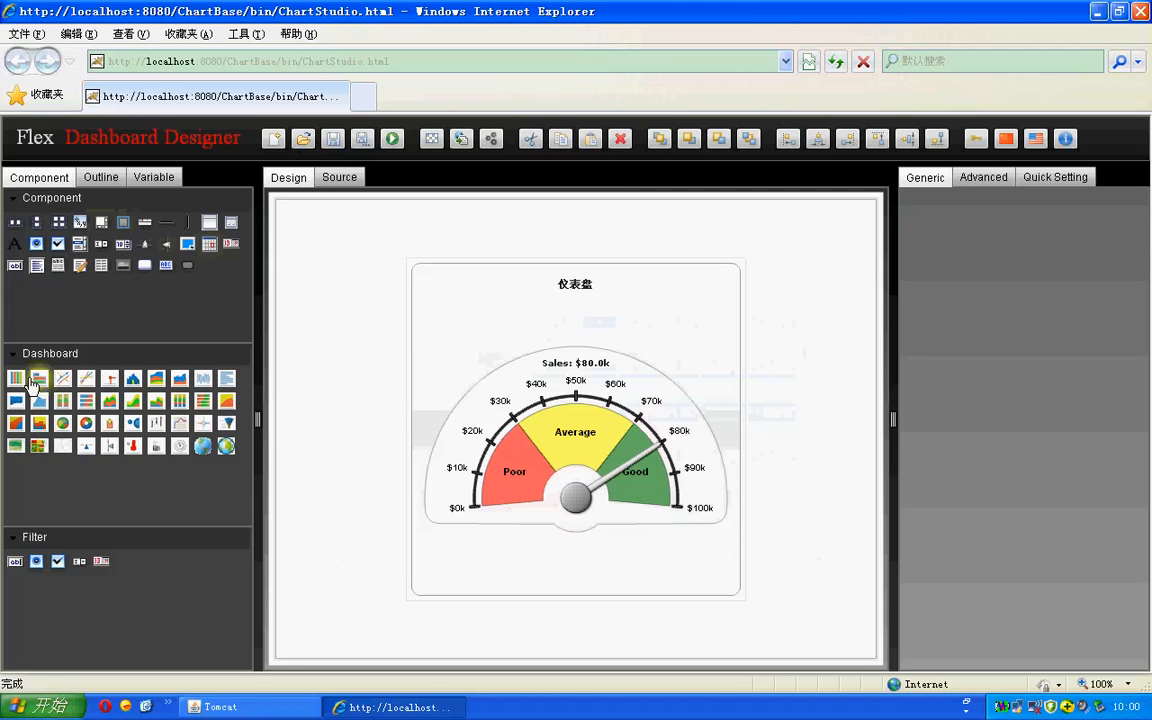
- Add a column chart over the gauge and bring the gauge to the front
drag(18, 382, 443, 334)
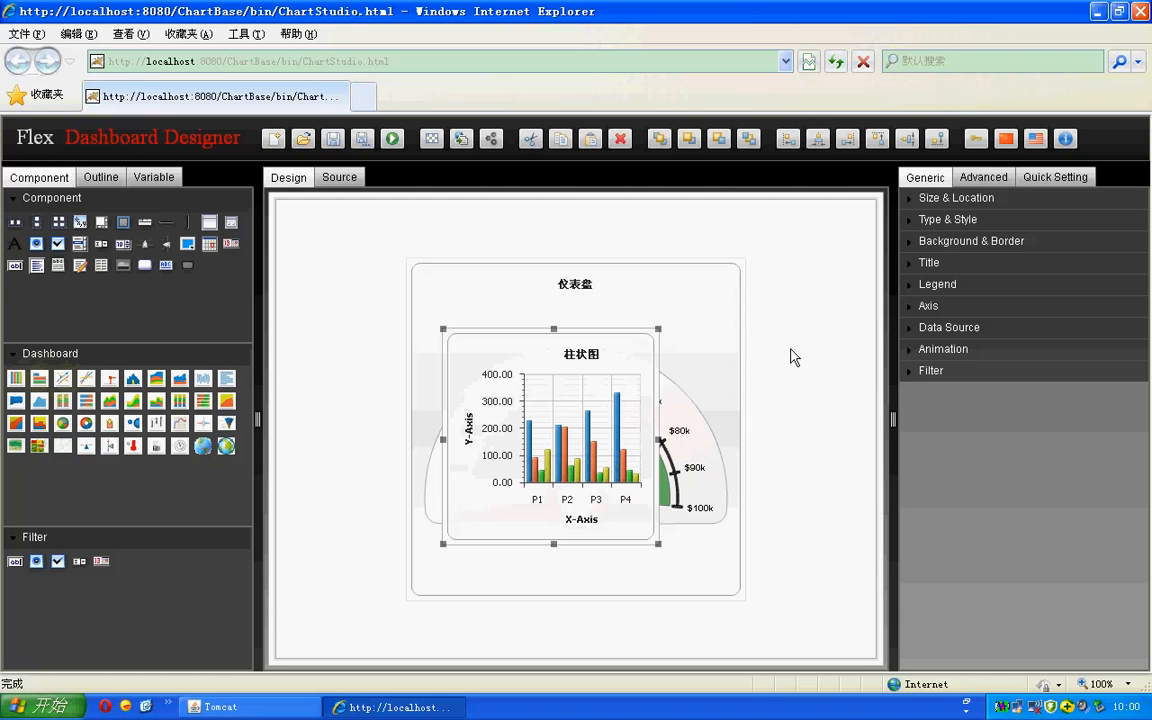
click(660, 142)
click(710, 310)
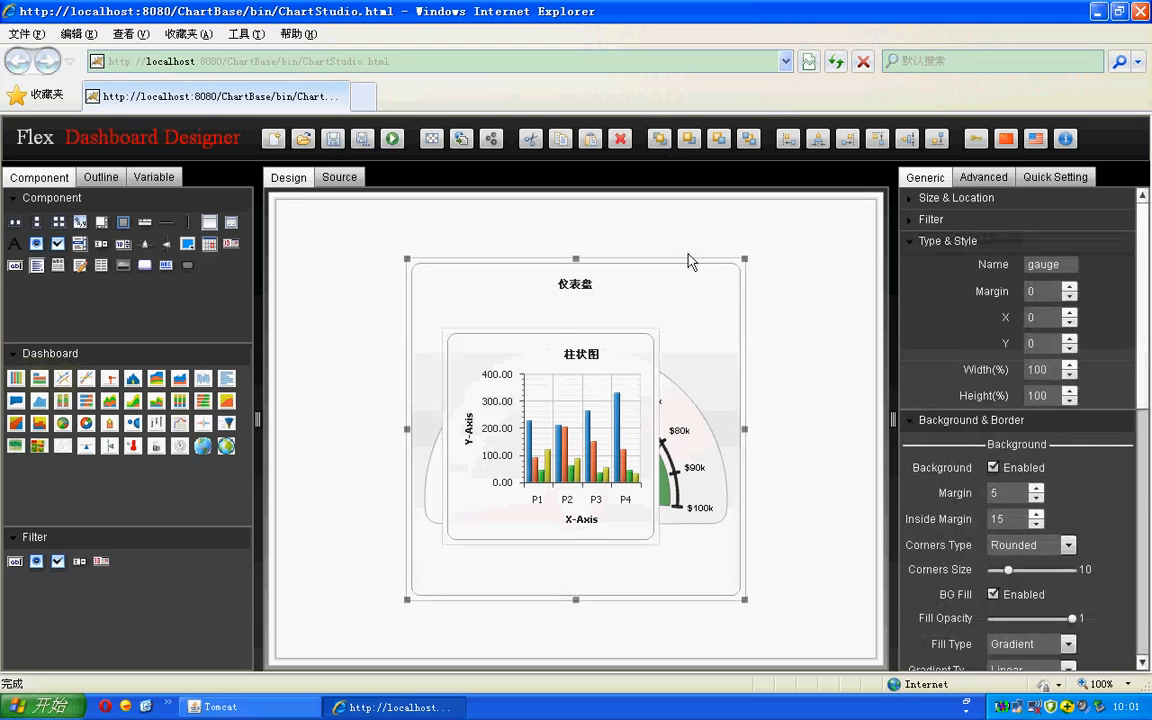
click(658, 142)
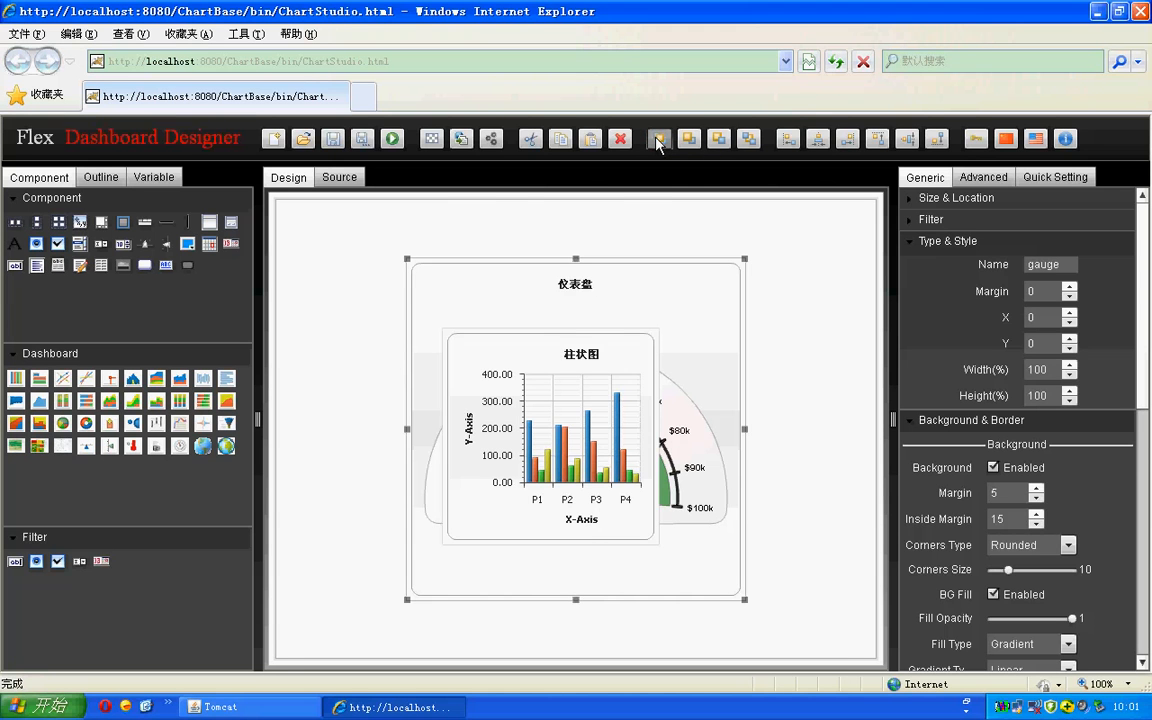
click(658, 142)
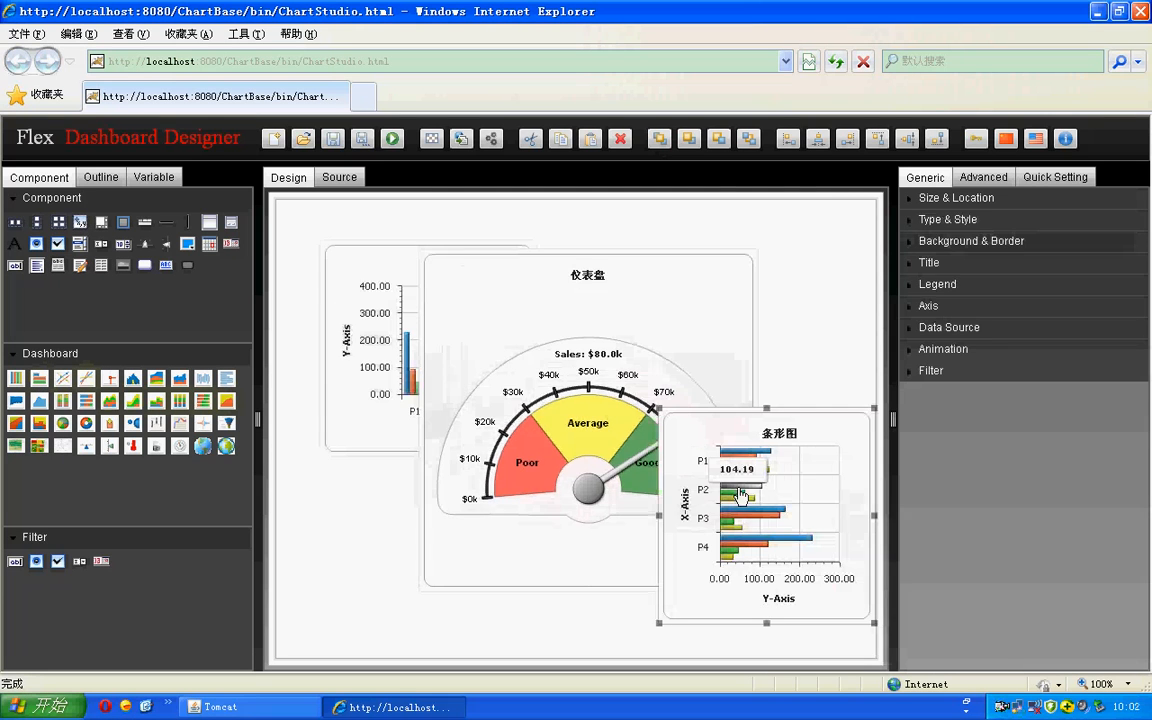
- Bring the column chart forward one level and move it over the gauge so it overlaps the bar chart
click(350, 300)
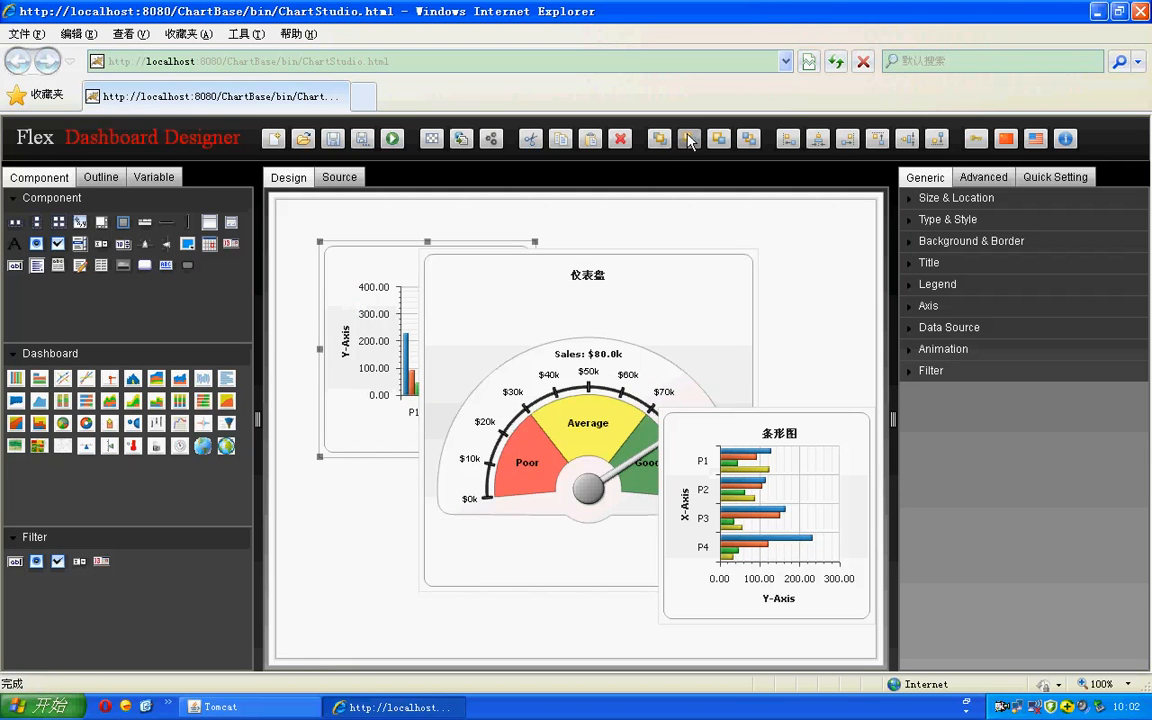
click(689, 140)
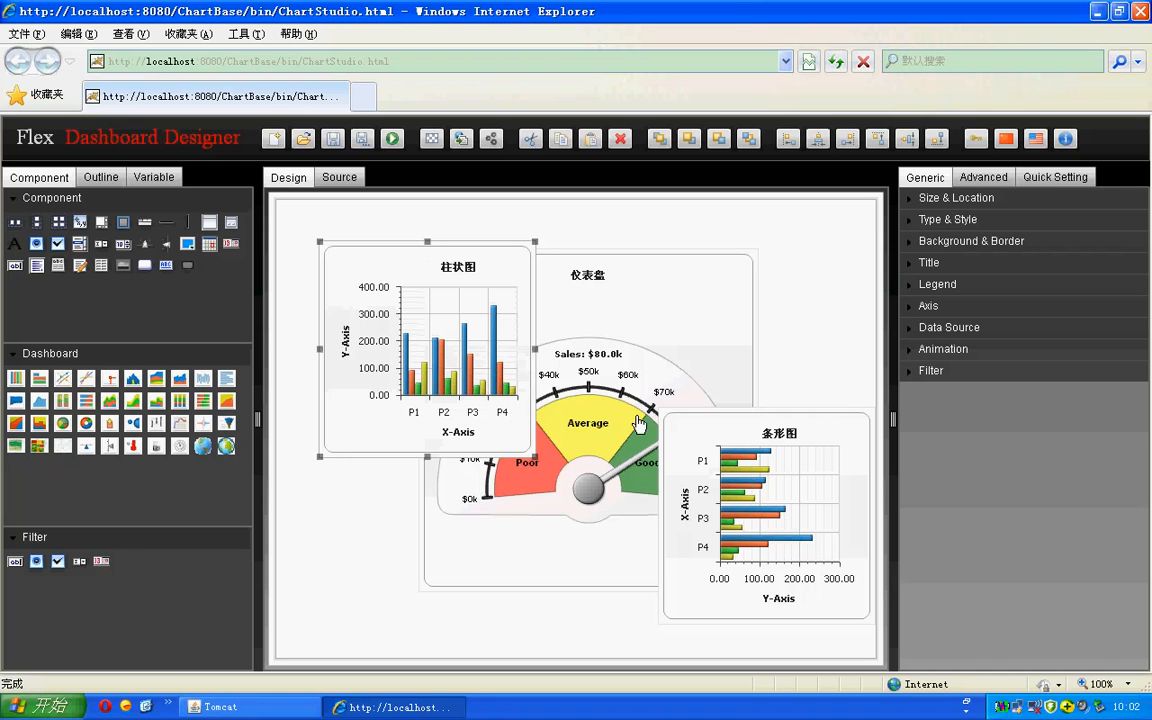
click(383, 290)
drag(383, 290, 571, 335)
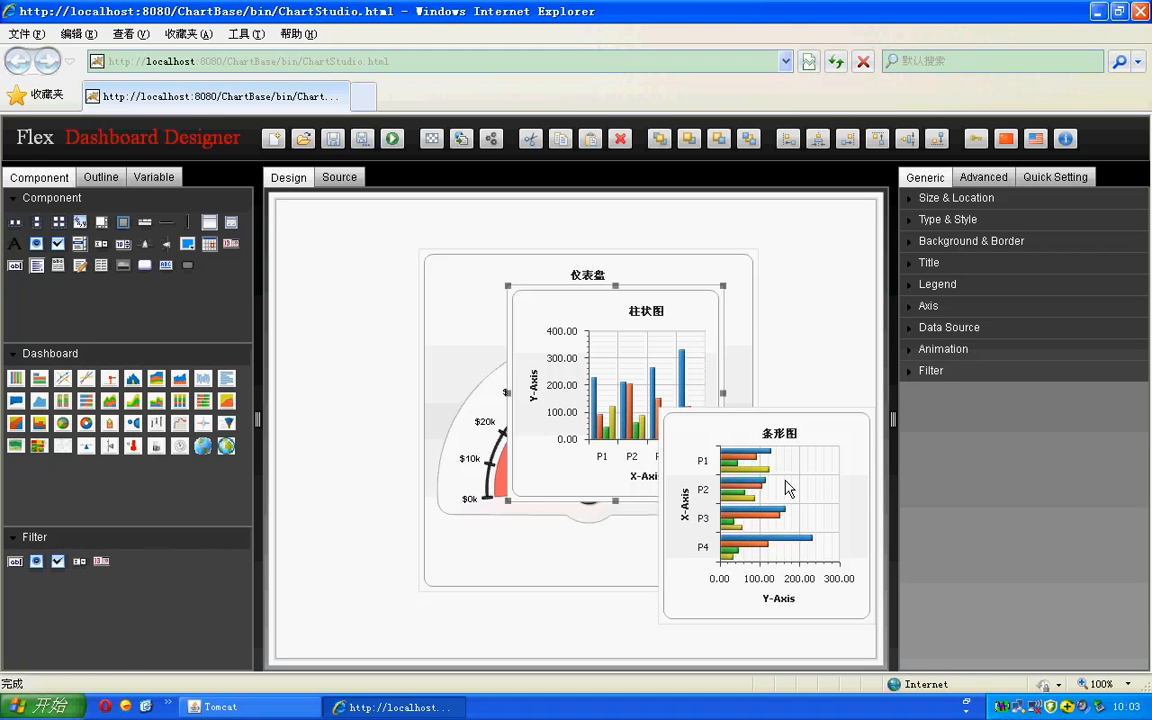
- Send the column chart backward one level and reposition it and the gauge toward the canvas's left side
click(651, 370)
click(721, 140)
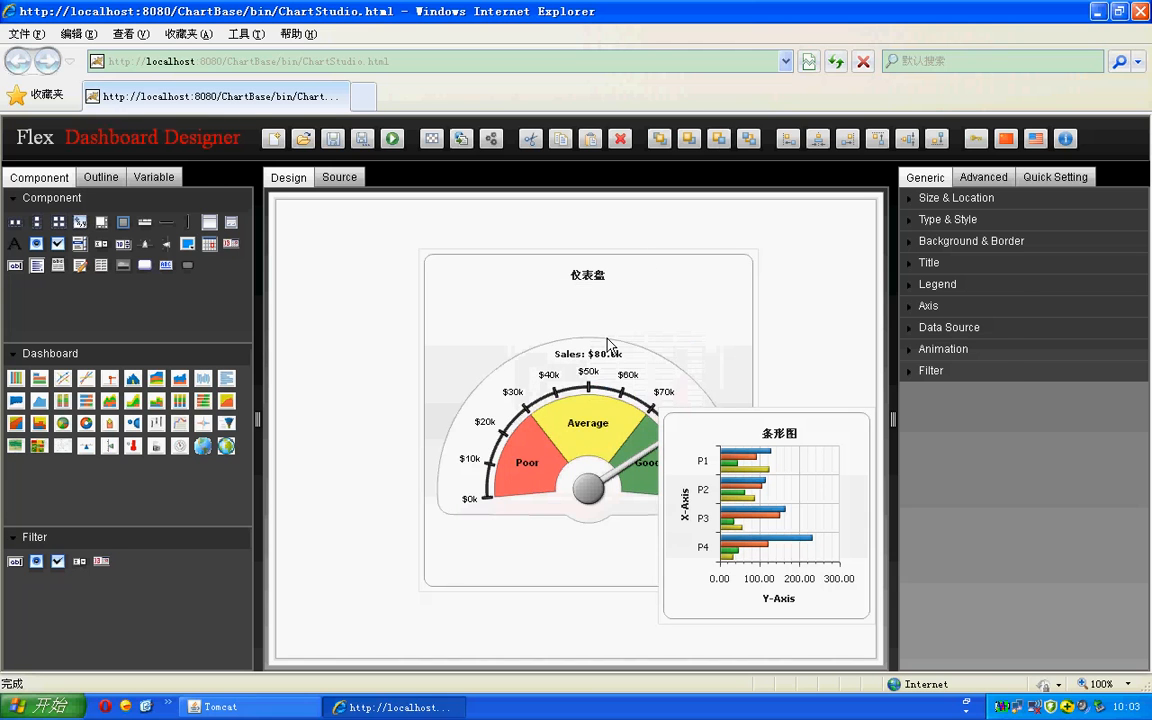
drag(612, 340, 760, 350)
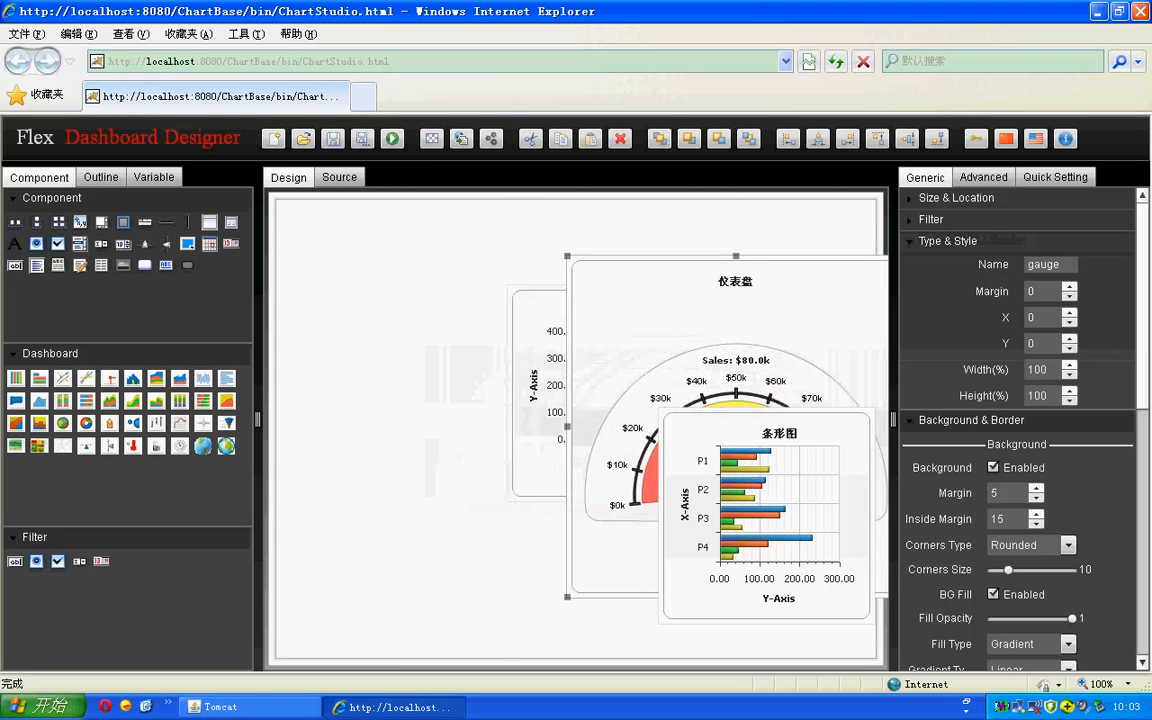
drag(550, 316, 288, 276)
drag(661, 327, 481, 303)
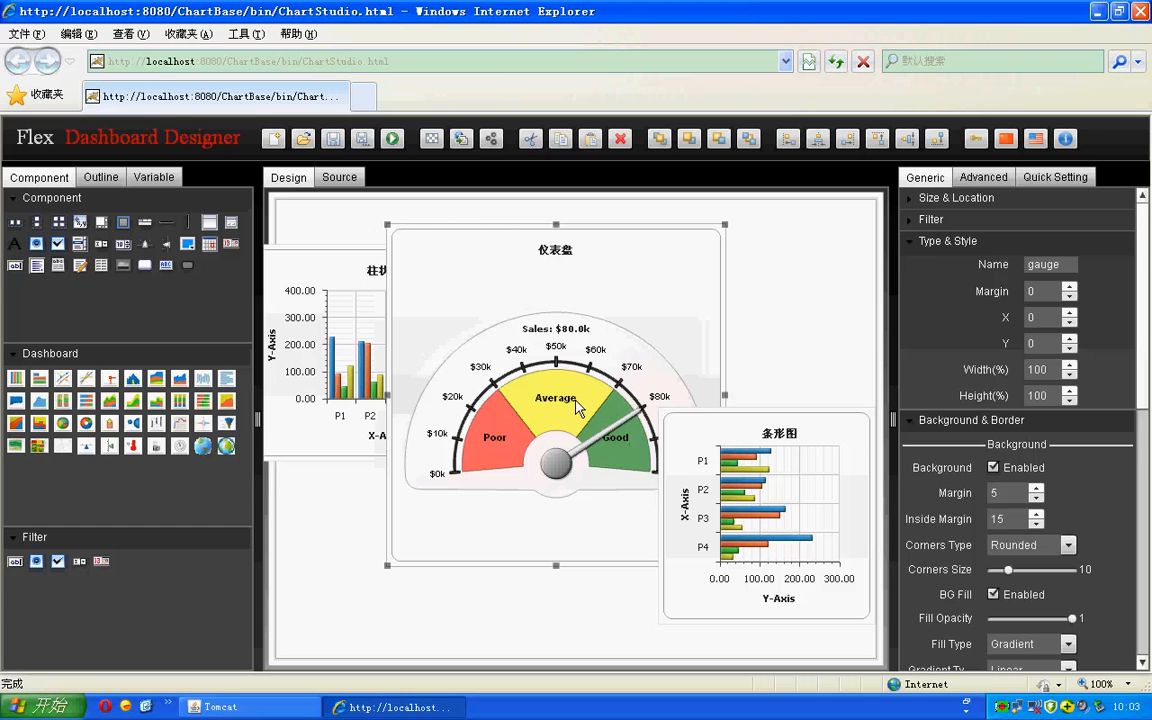
- Send the bar chart to the back and rearrange the gauge, column chart and bar chart on the canvas
click(795, 488)
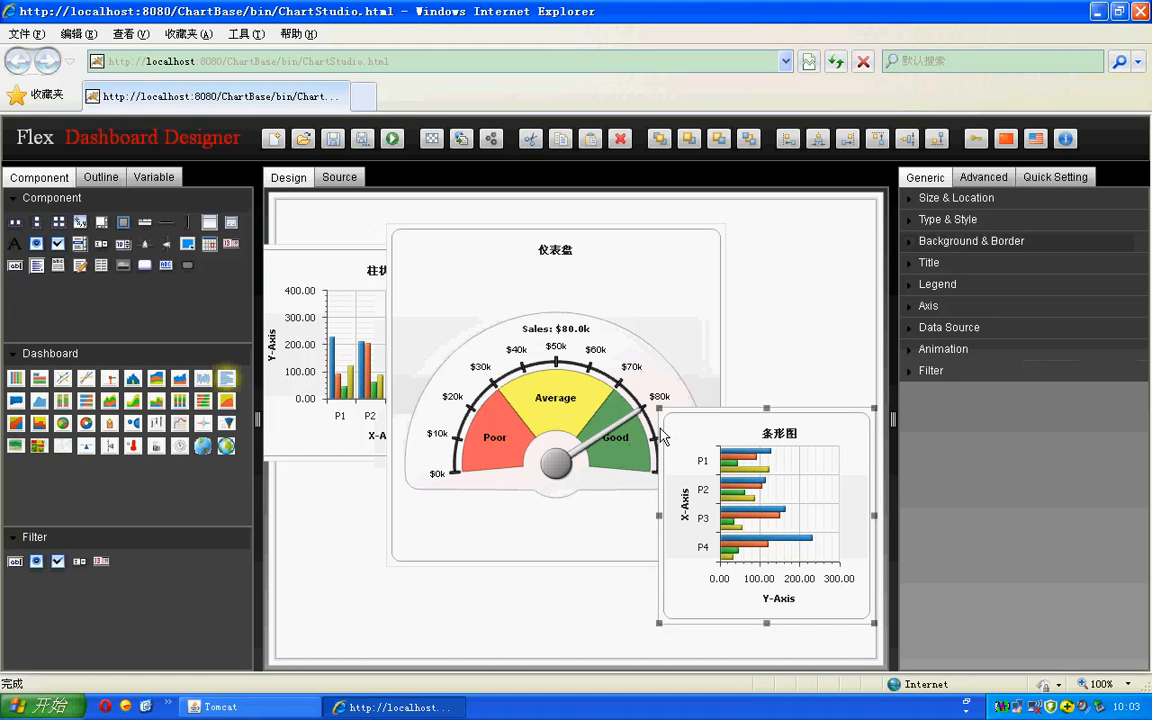
click(750, 143)
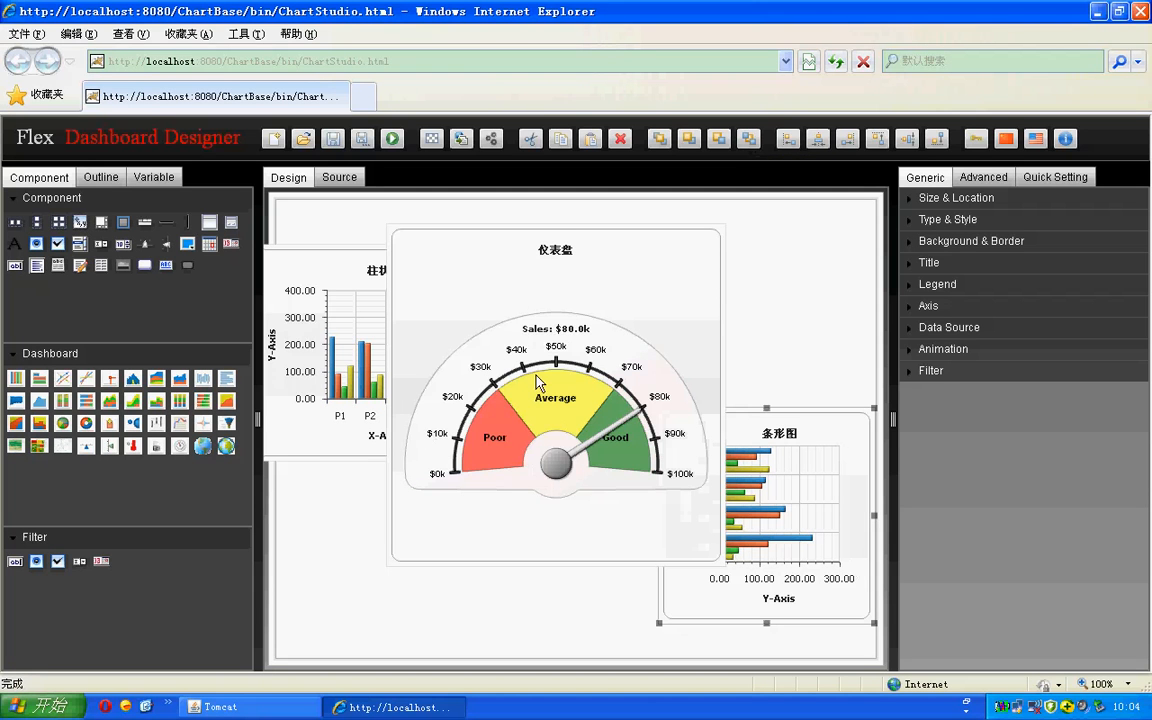
drag(540, 343, 445, 450)
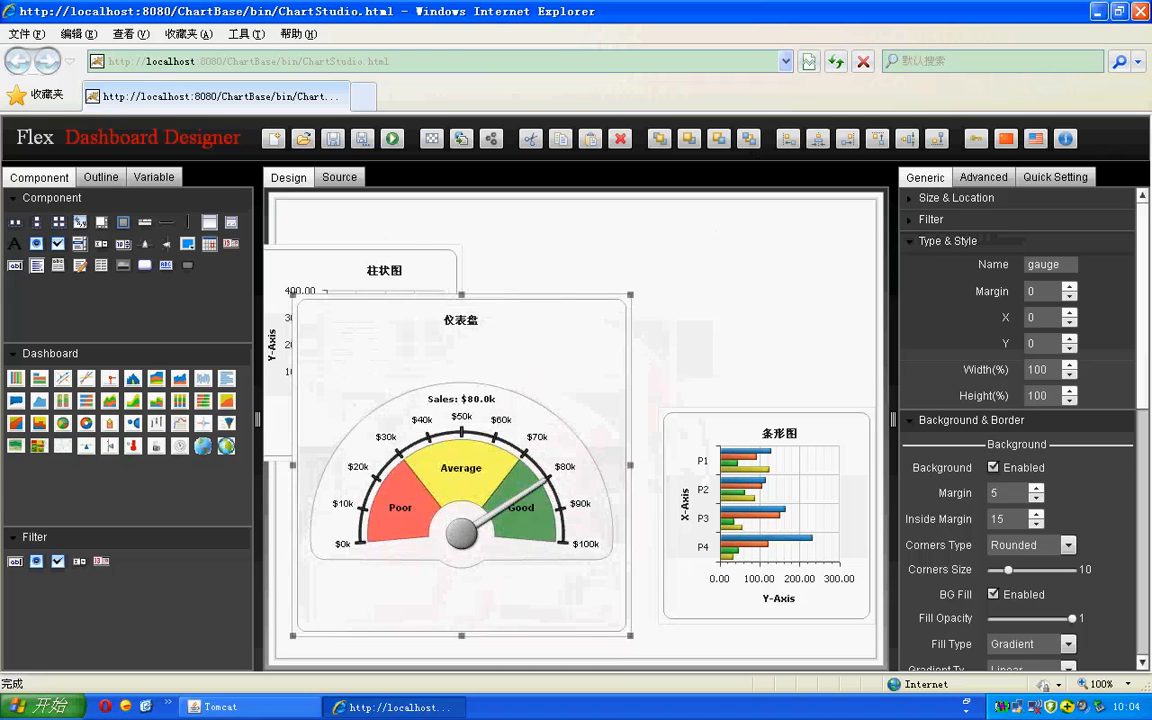
drag(414, 278, 562, 293)
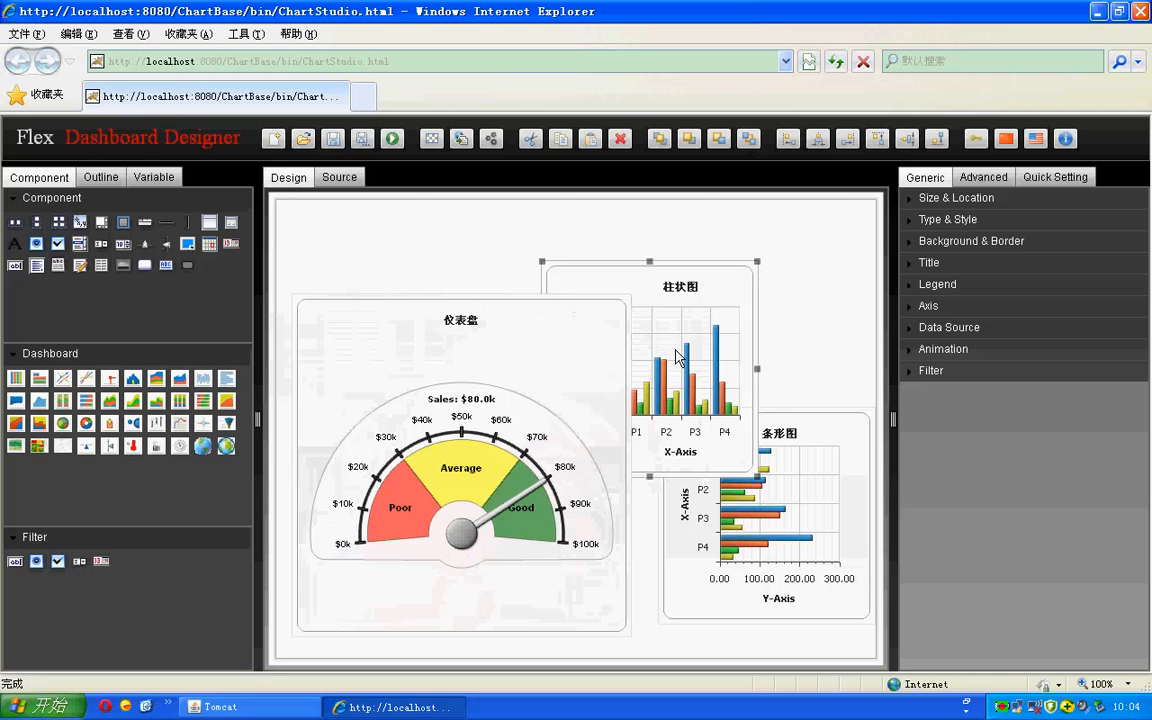
drag(797, 527, 817, 413)
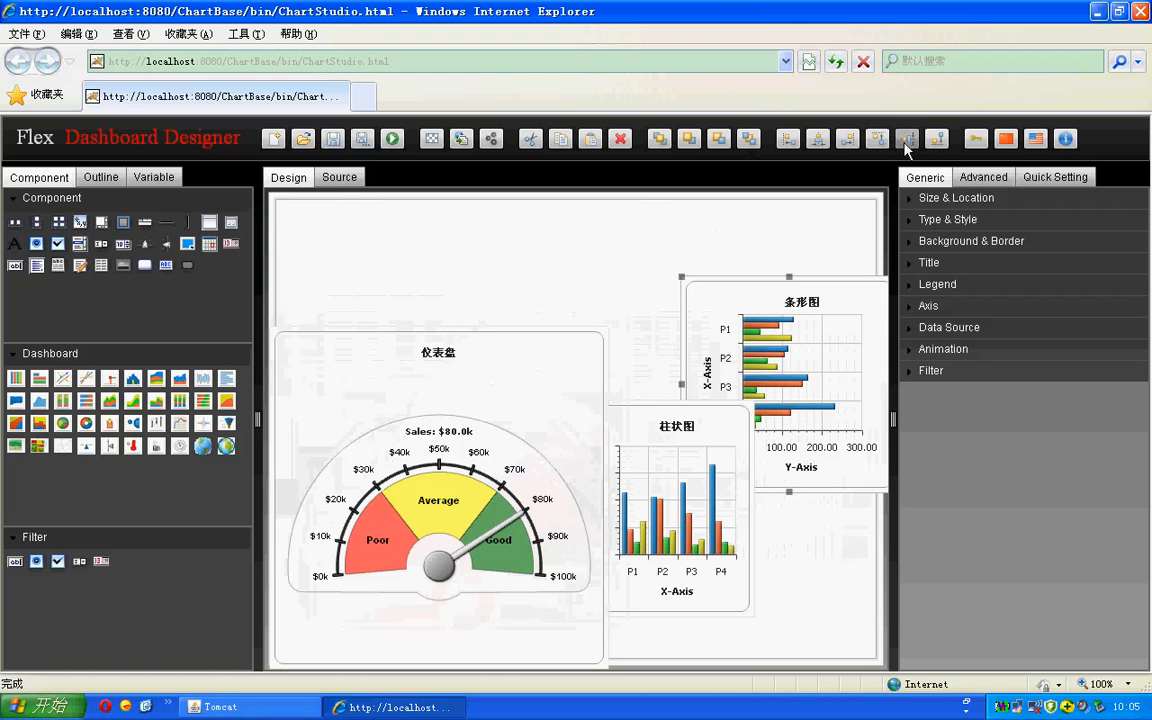
- Align the bar chart to the top of the canvas and centre it horizontally
click(805, 357)
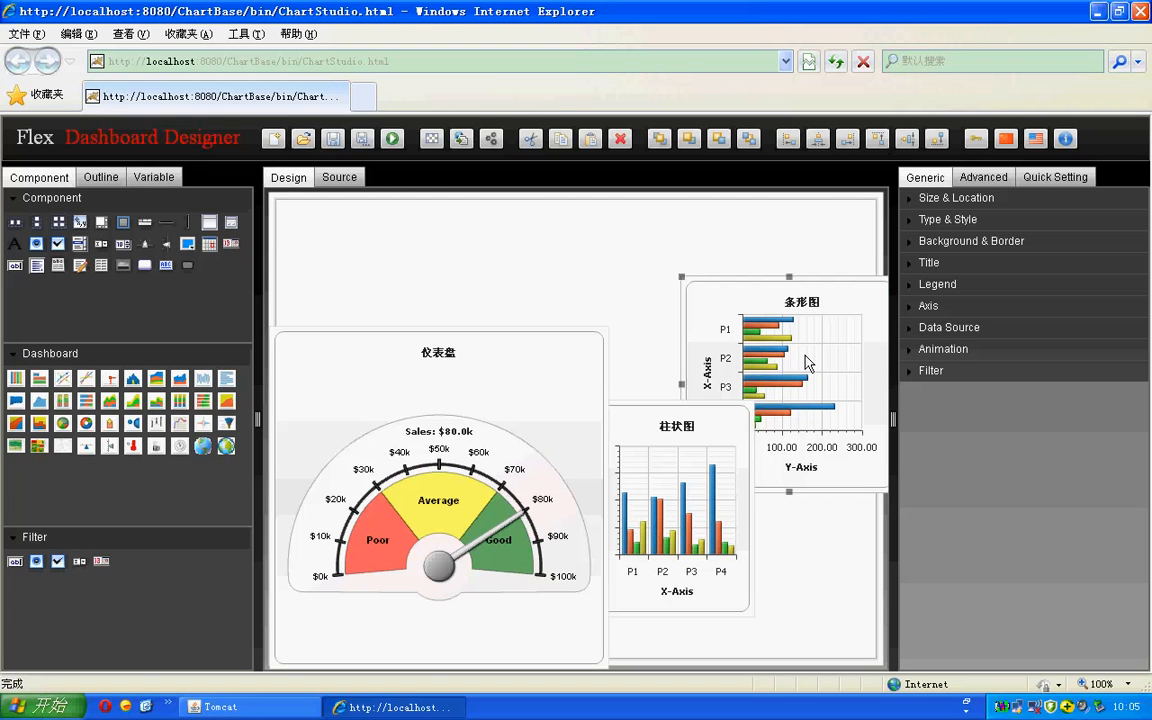
click(808, 362)
click(882, 147)
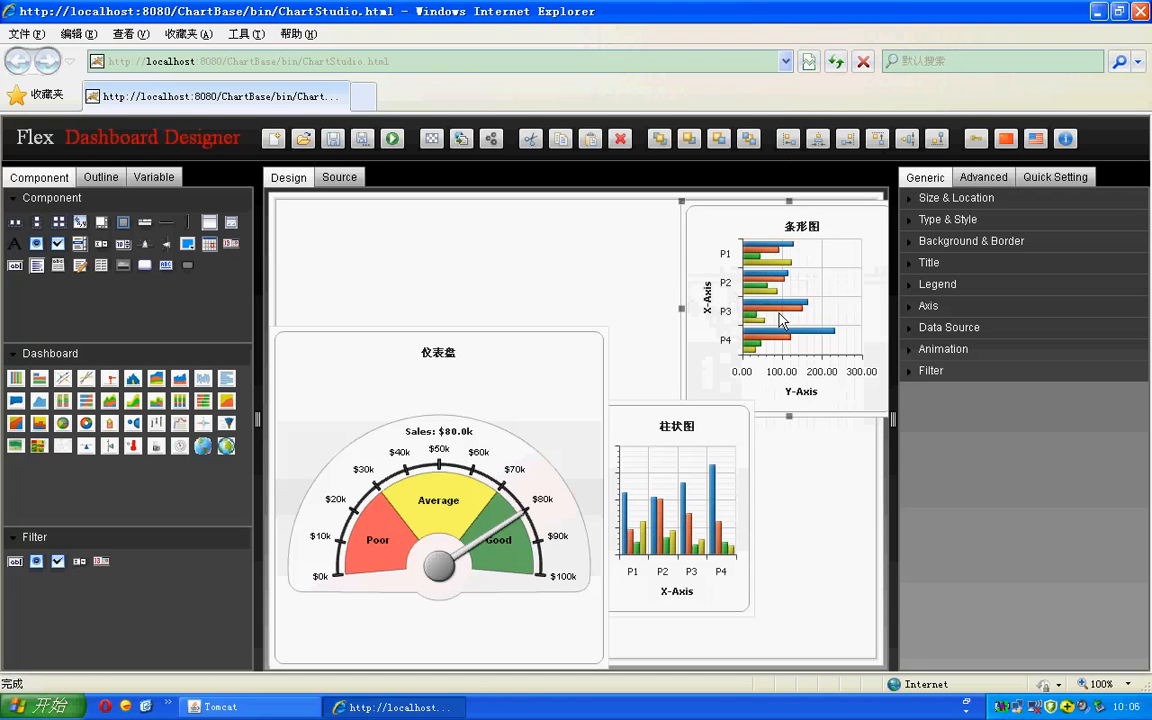
click(823, 144)
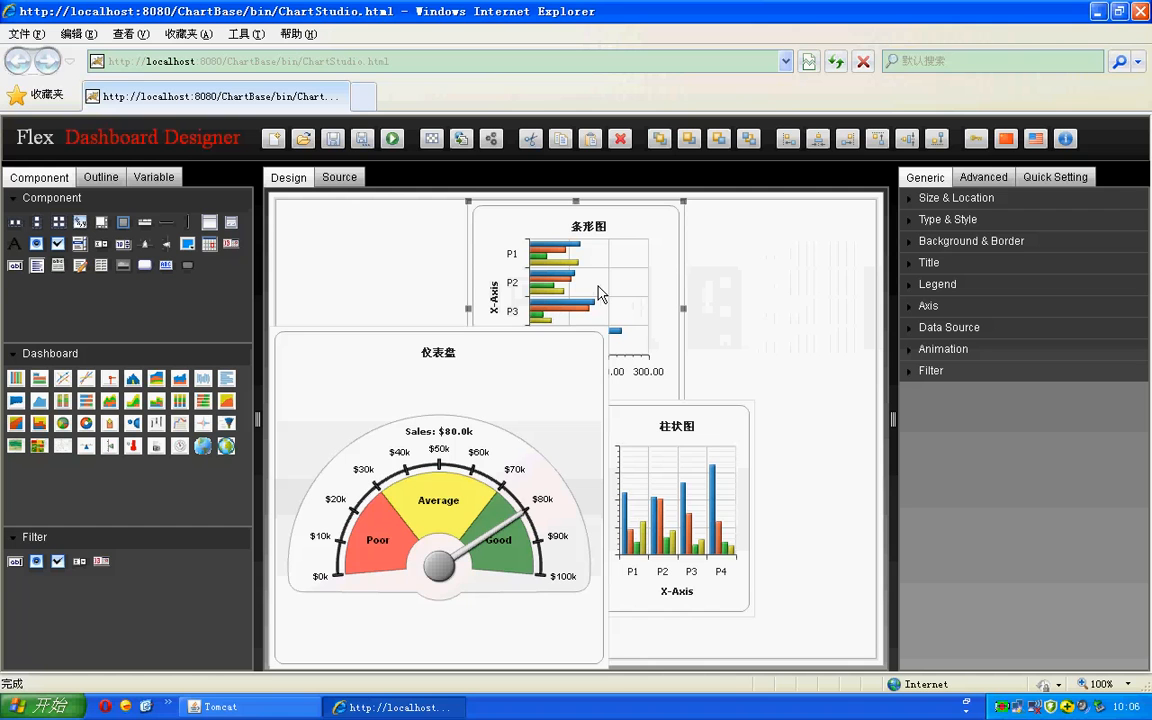
- View the registration details and the product's About information
click(976, 140)
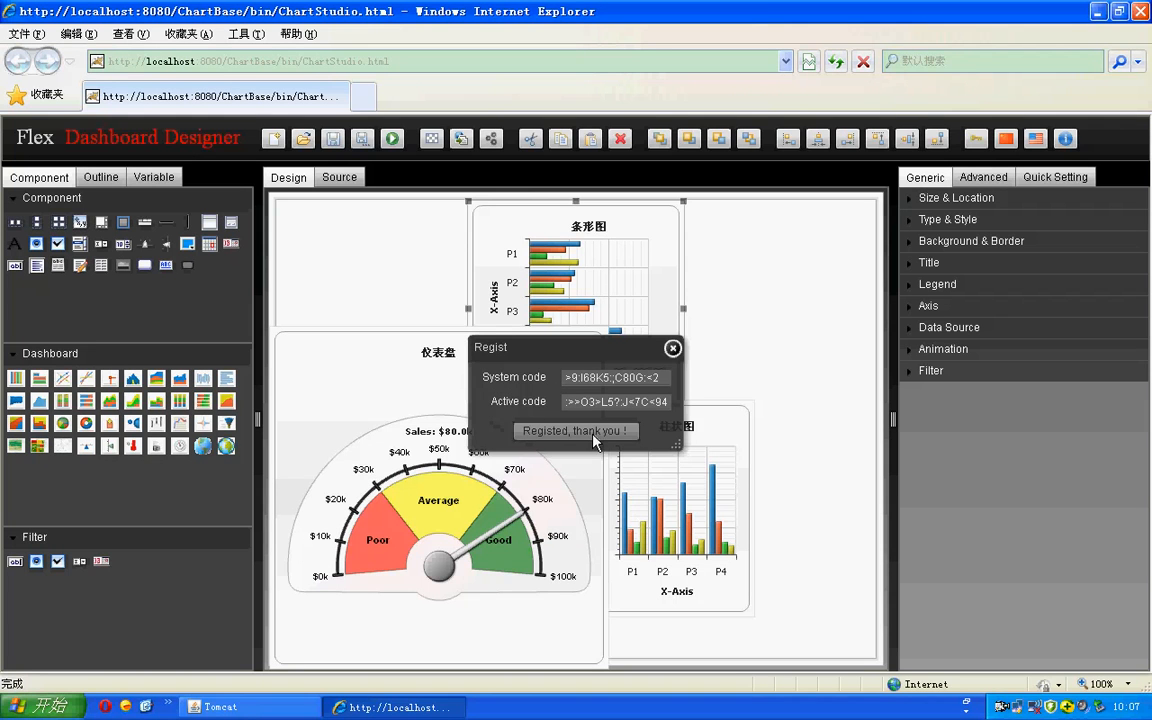
click(672, 349)
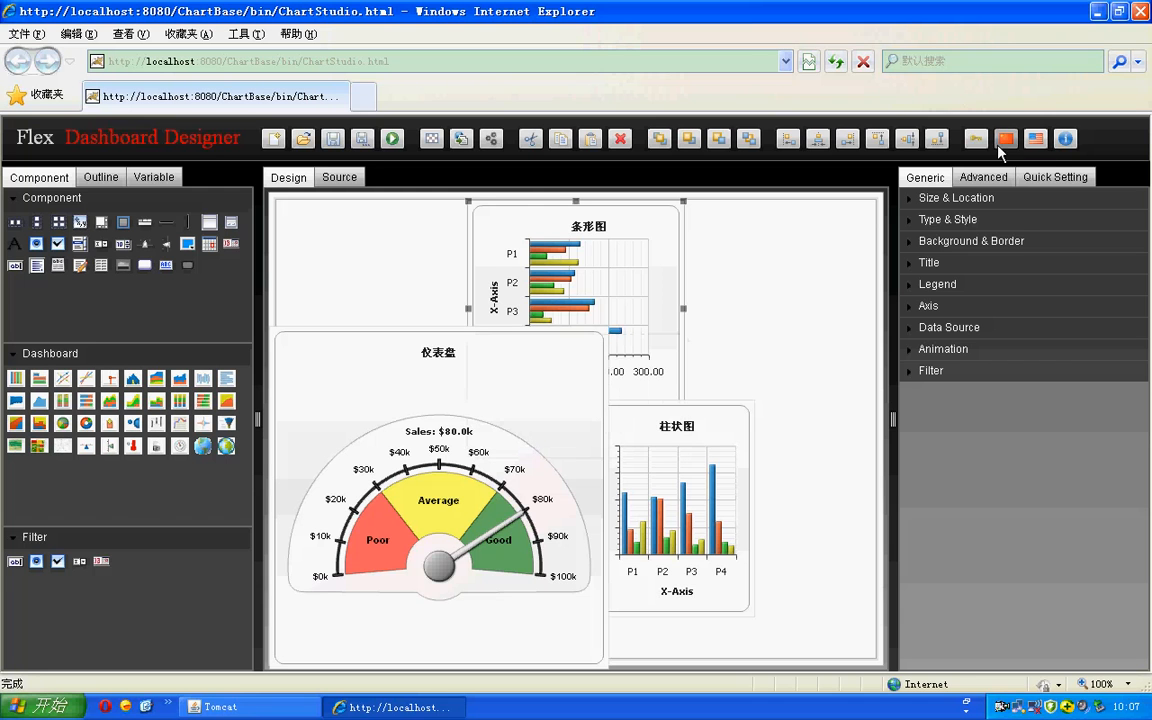
click(1065, 145)
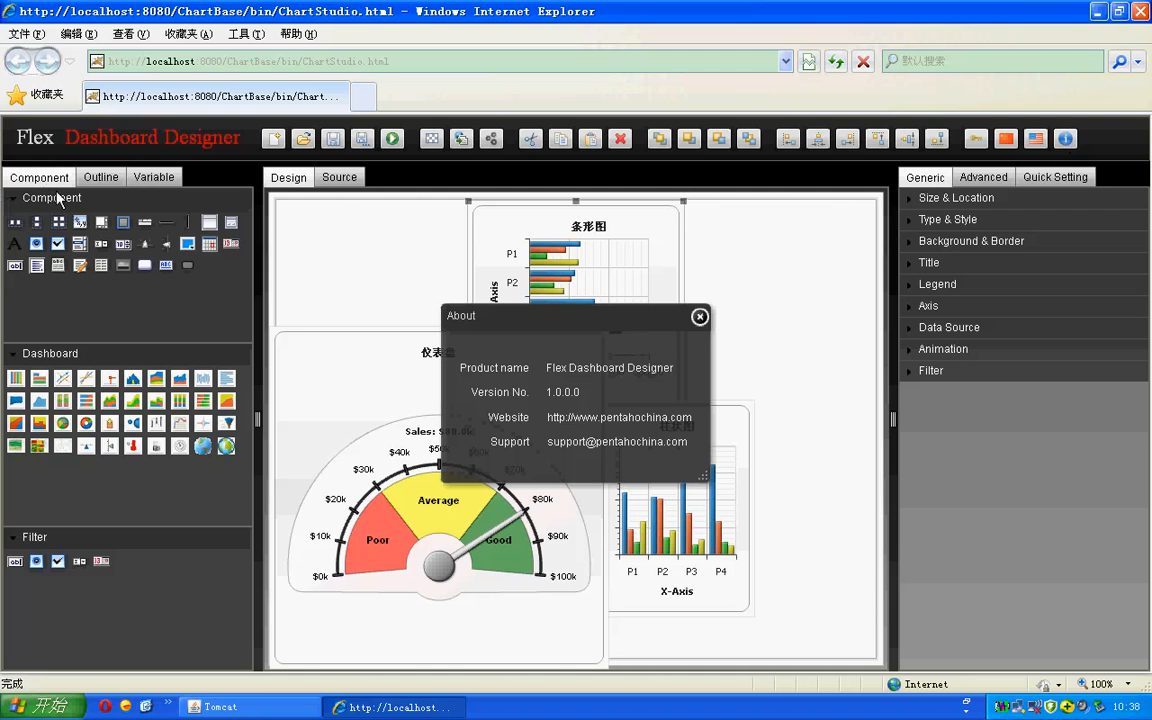
- Create a new dashboard from the layout template with a title strip above one large content area
click(275, 144)
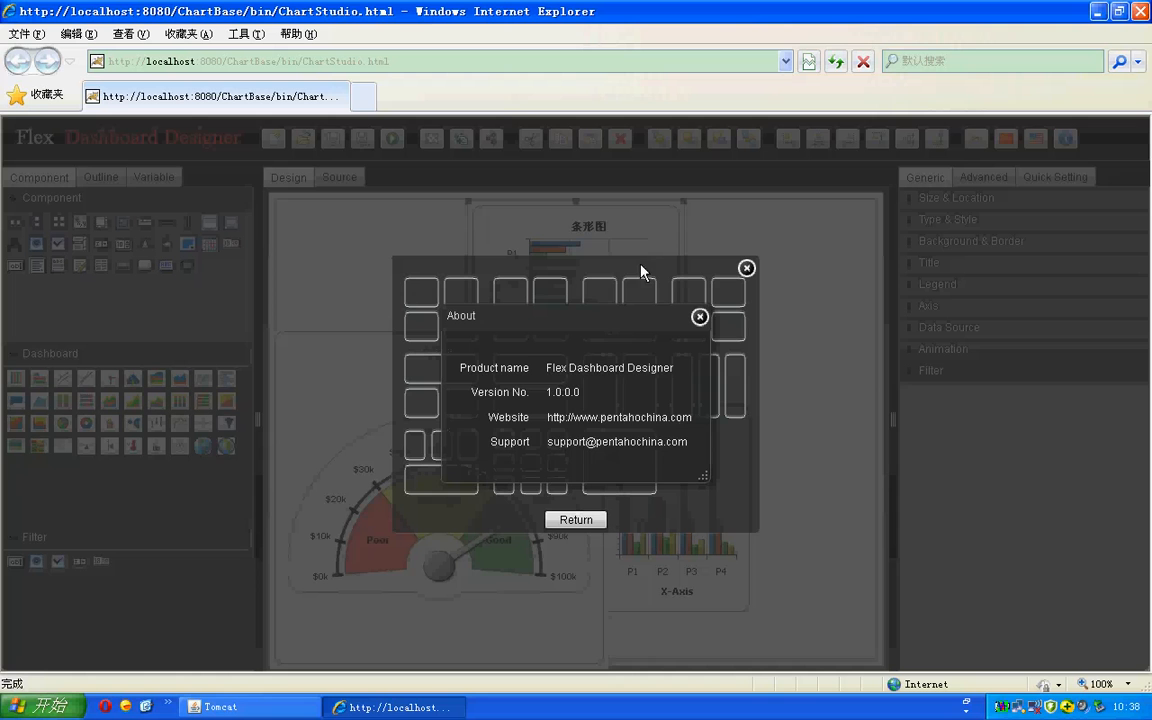
click(700, 316)
click(619, 461)
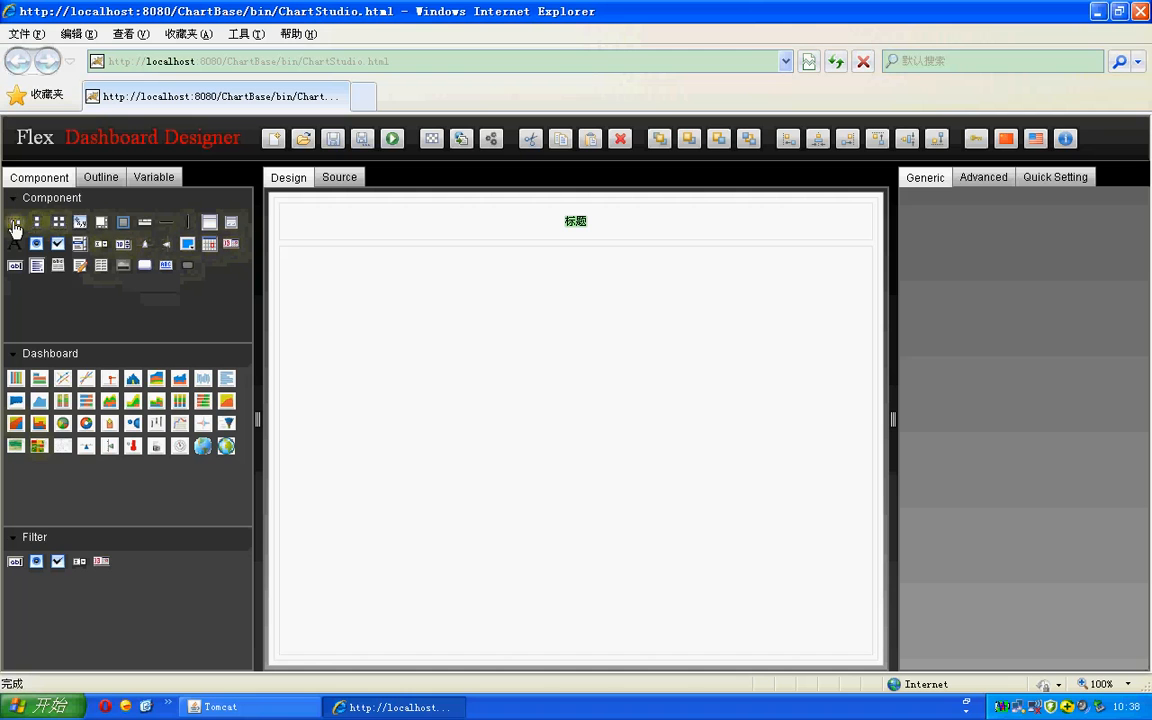
- Place a 300 by 300 horizontal group container in the content area at about X 15, Y 3 and show its size and location
drag(16, 227, 316, 297)
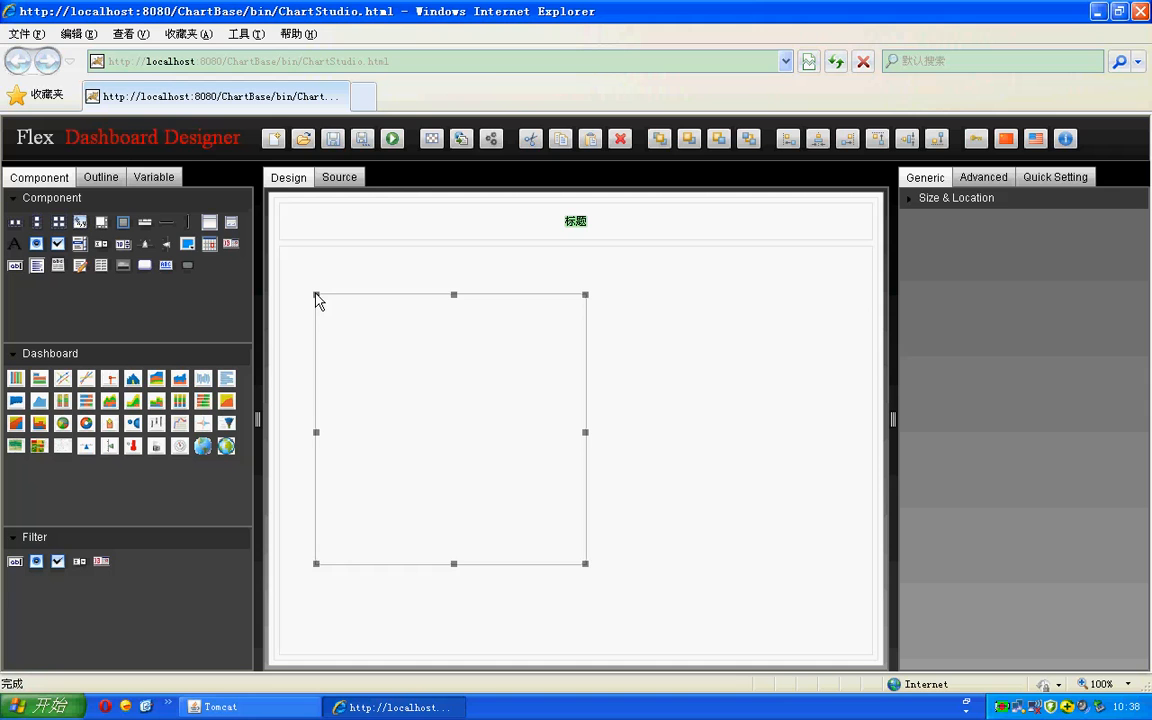
drag(394, 334, 373, 291)
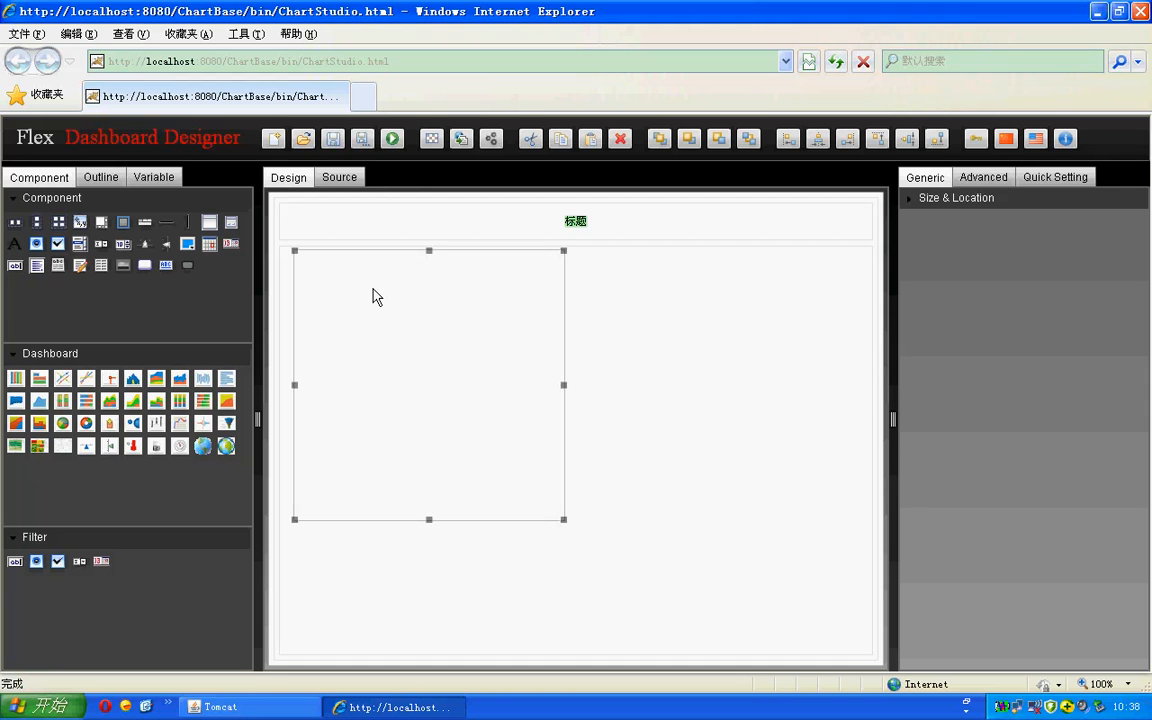
click(386, 303)
click(918, 198)
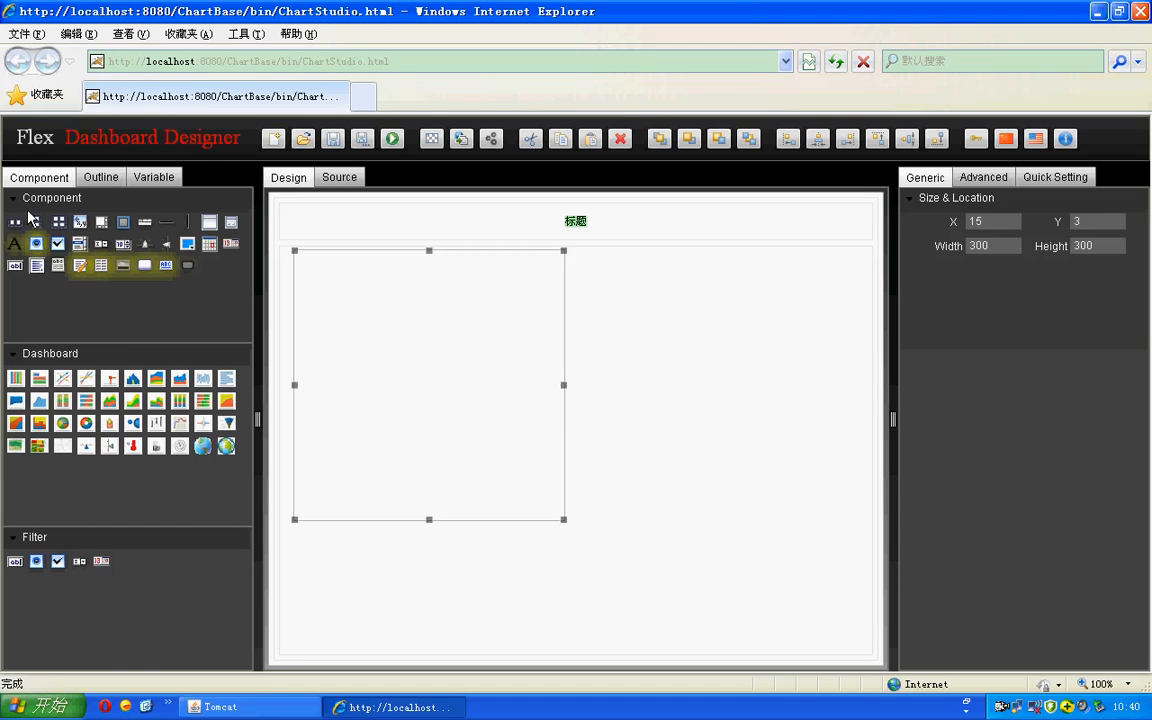
- Add a radio button, a check box and a RichEditableText component to the horizontal group container
drag(34, 246, 313, 283)
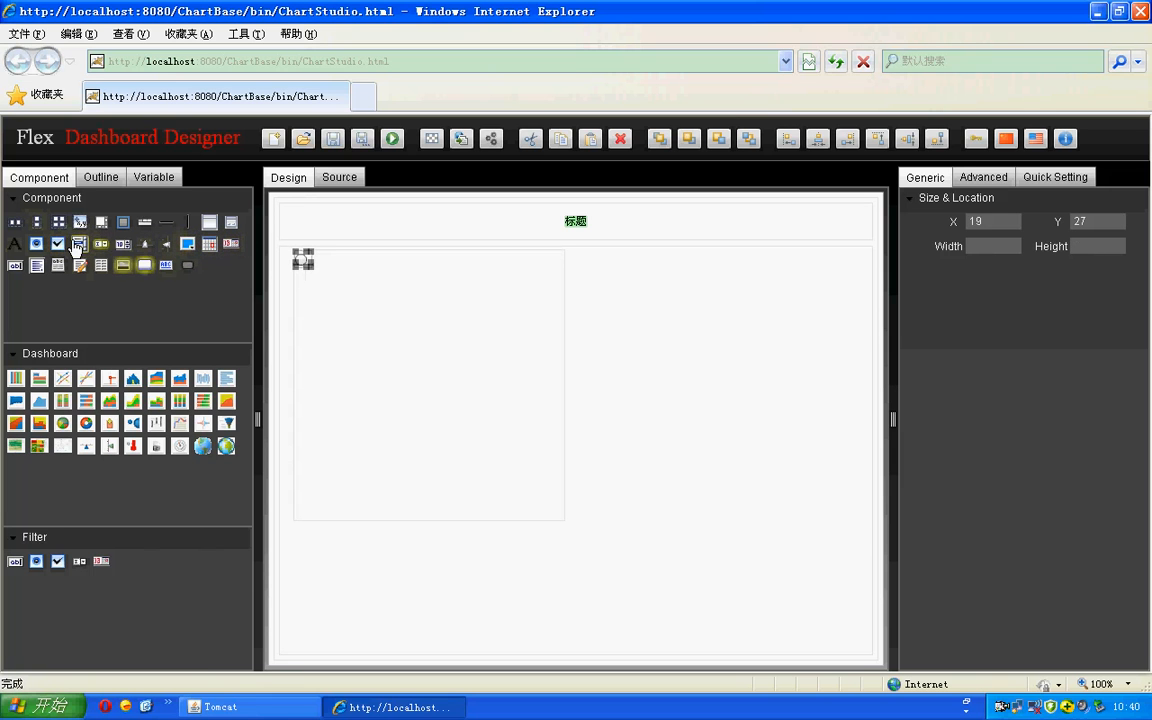
drag(58, 247, 338, 274)
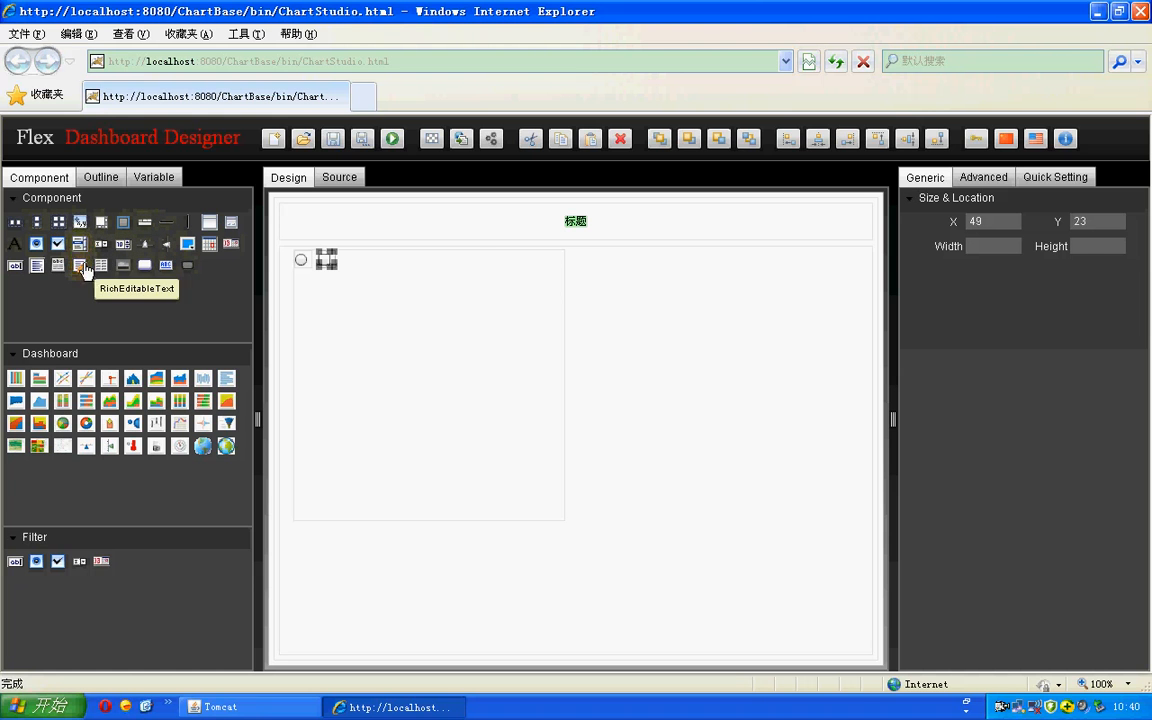
drag(85, 270, 365, 273)
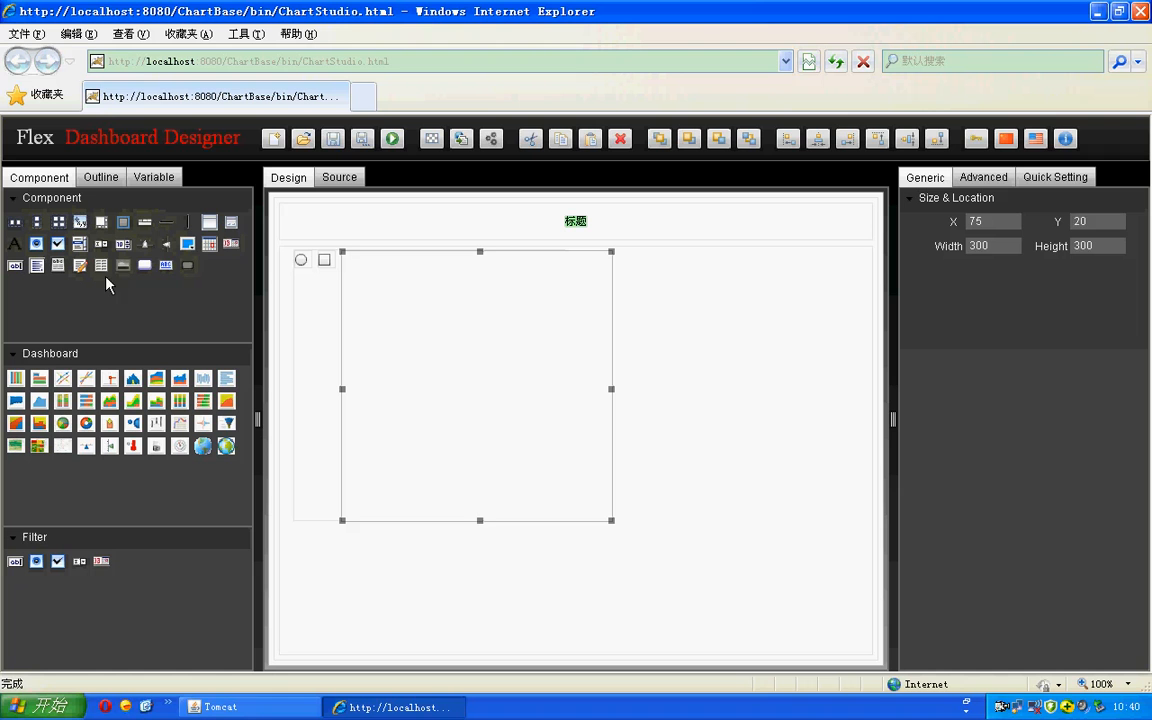
- Try to add a Button inside the 300 by 300 component beside the check box, and reselect the group container
click(380, 303)
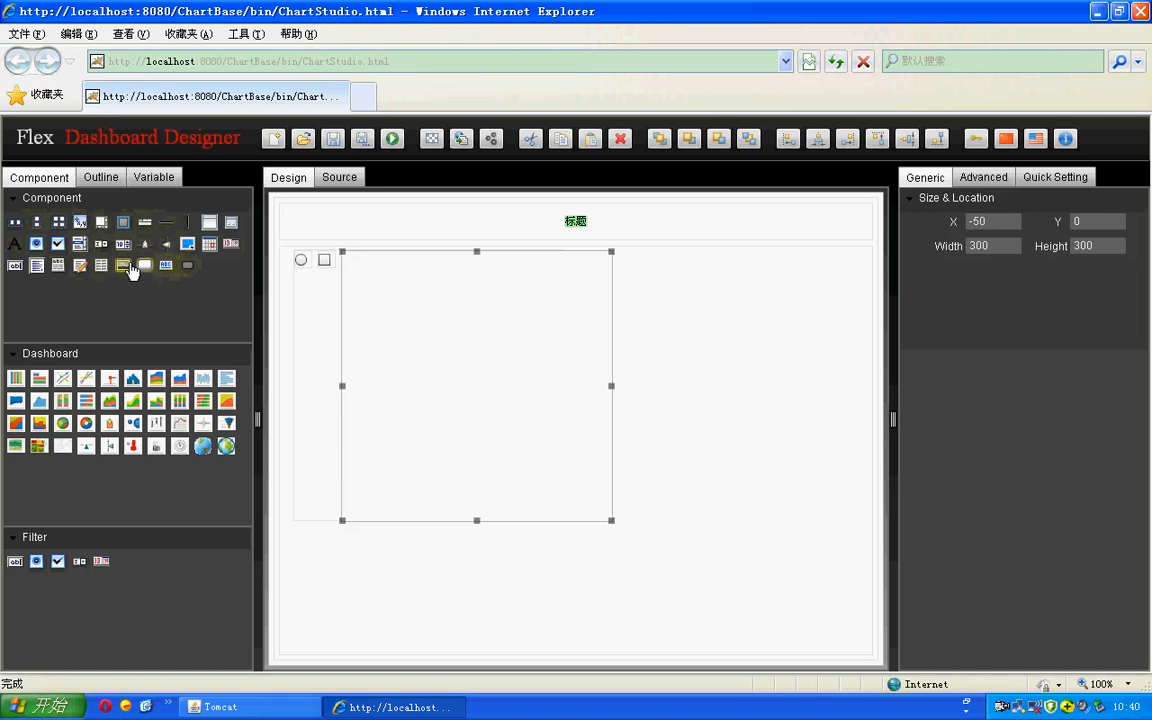
drag(145, 267, 377, 275)
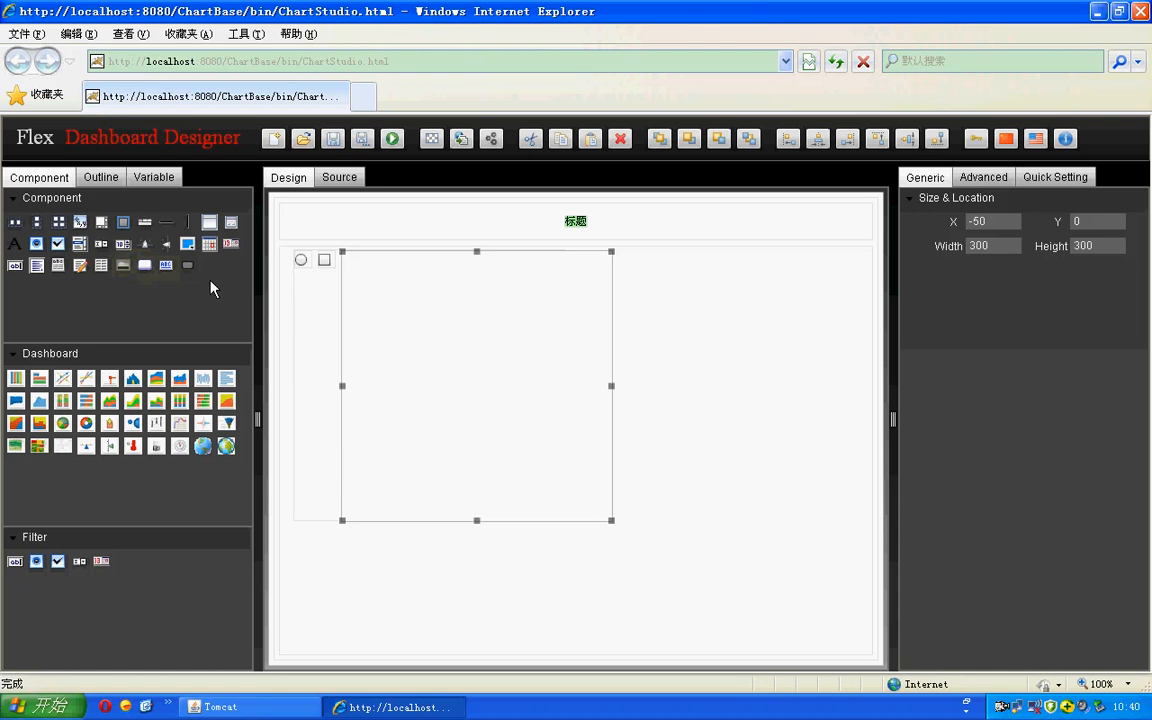
click(298, 313)
click(591, 312)
click(489, 318)
click(293, 324)
click(594, 293)
click(316, 320)
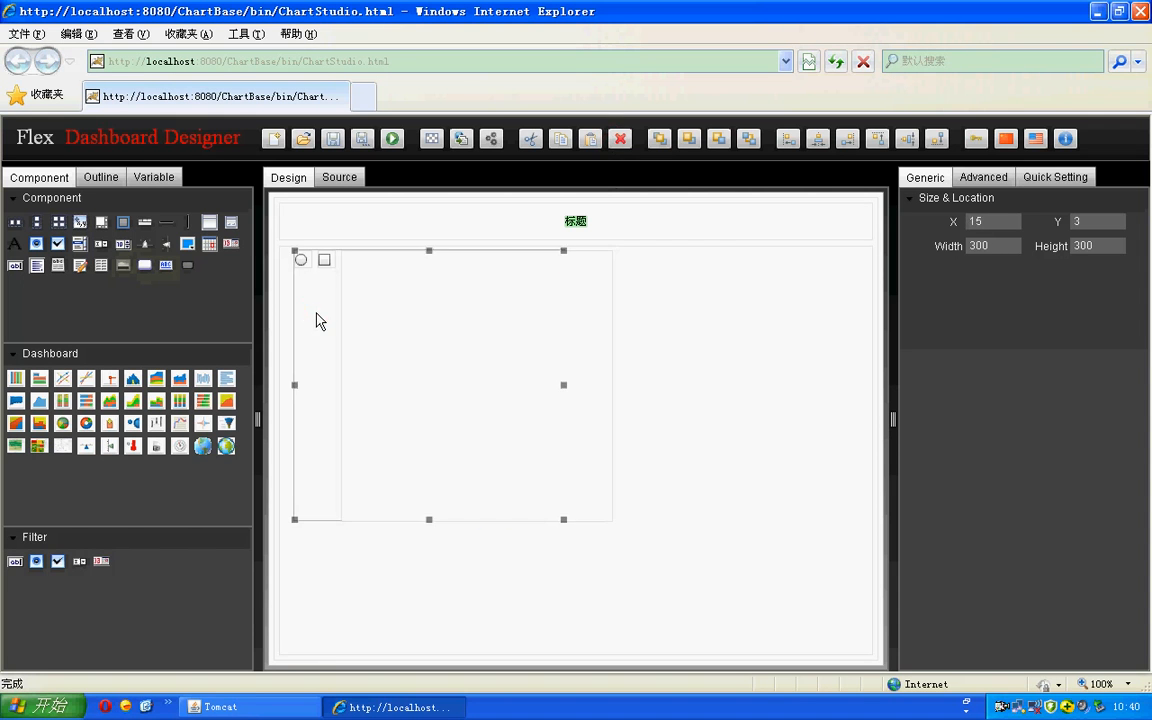
- Place a component about 109 wide and 52 high beside the check box in the horizontal group container
drag(187, 247, 386, 282)
drag(183, 267, 380, 271)
click(601, 328)
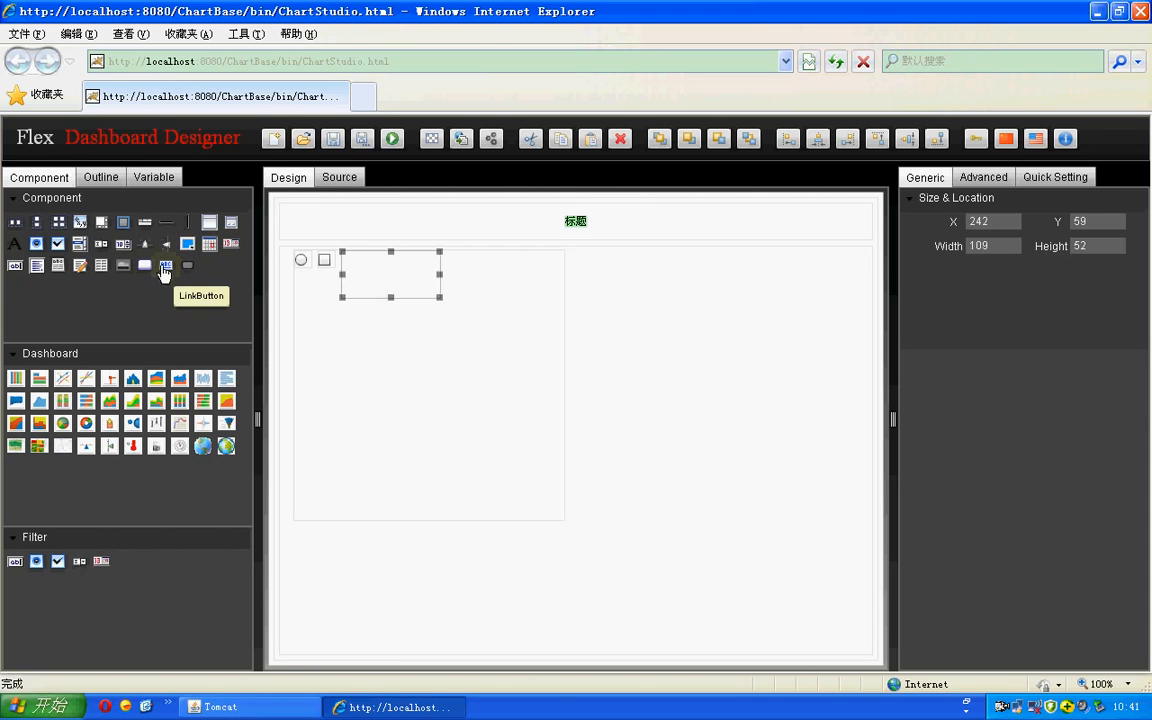
- Add a LinkButton, a Scroller resized to about 45 by 42, and a drop-down list to the horizontal group container
drag(164, 268, 508, 308)
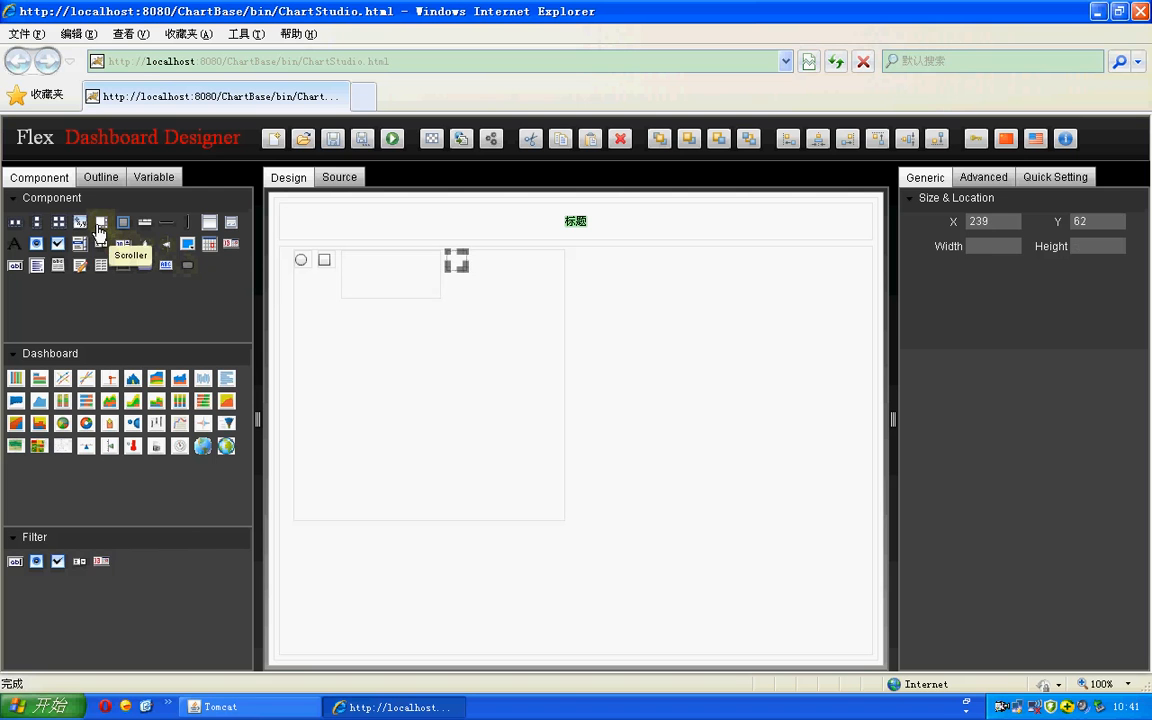
drag(98, 228, 506, 289)
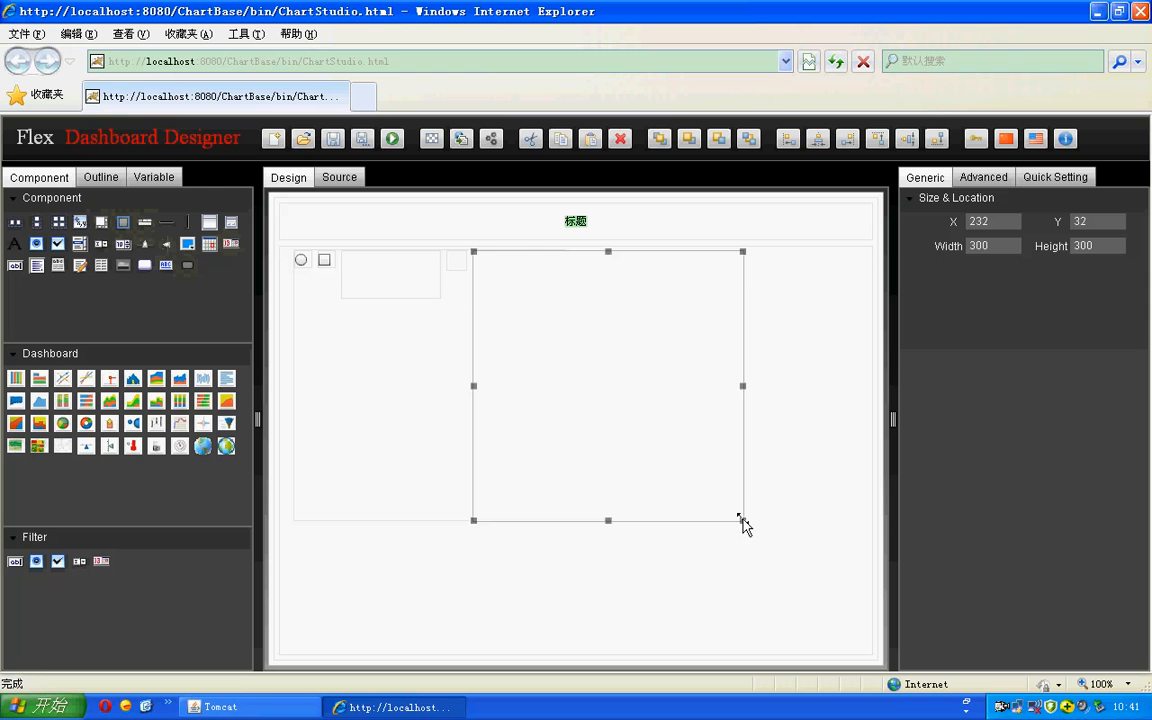
drag(743, 520, 514, 288)
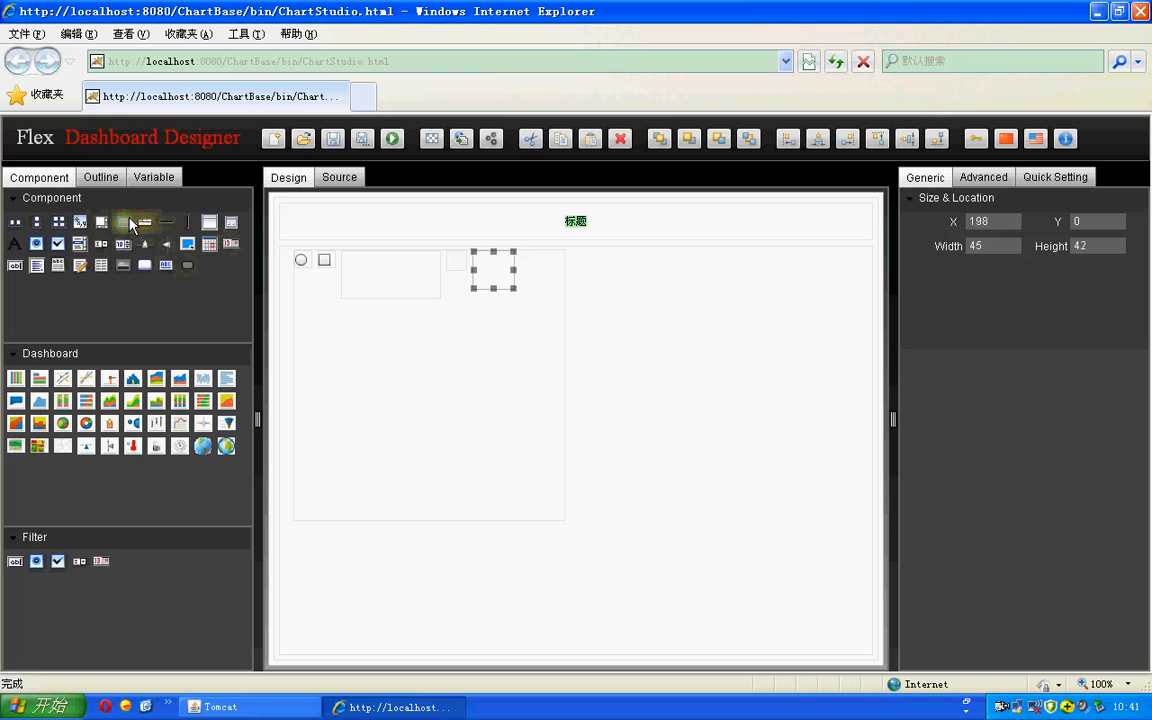
drag(123, 243, 540, 262)
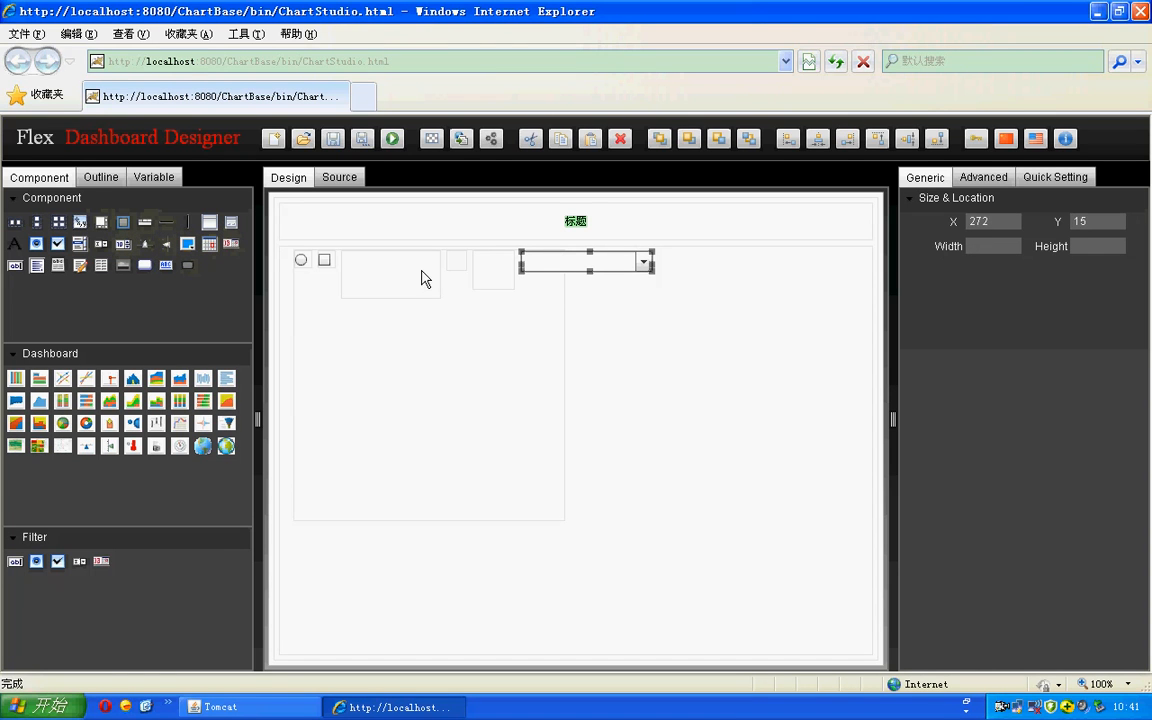
- Delete the LinkButton, the Scroller and the drop-down list from the horizontal group container
click(426, 373)
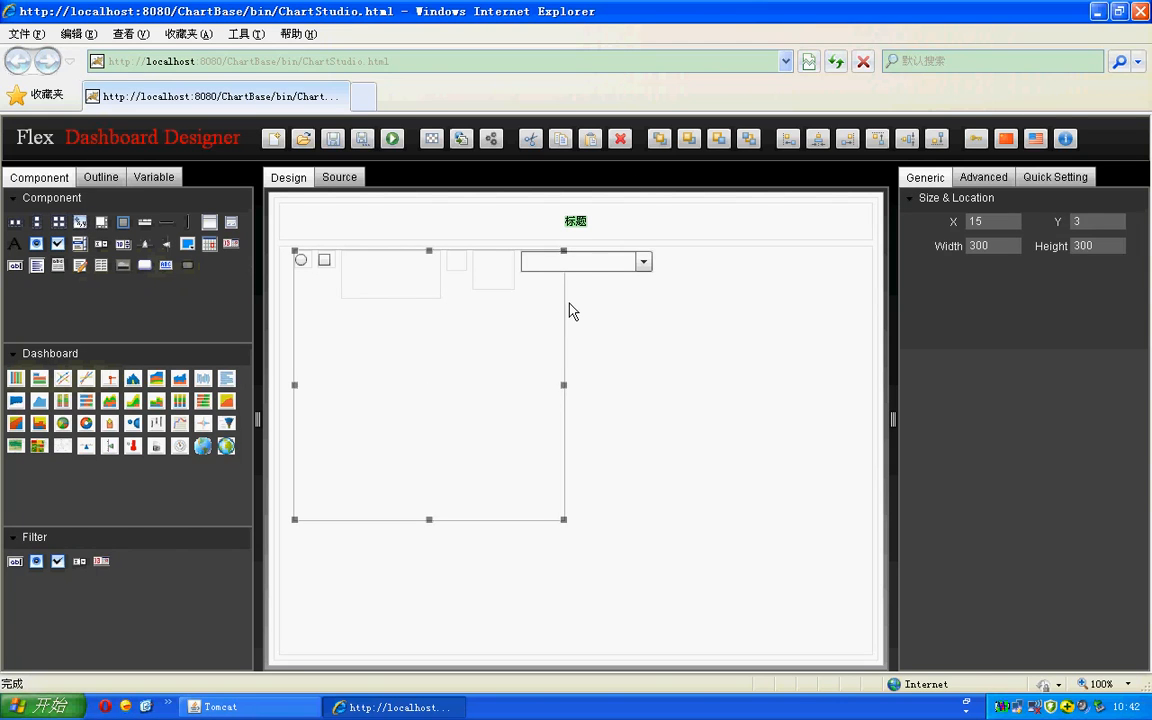
click(621, 139)
click(497, 384)
click(424, 293)
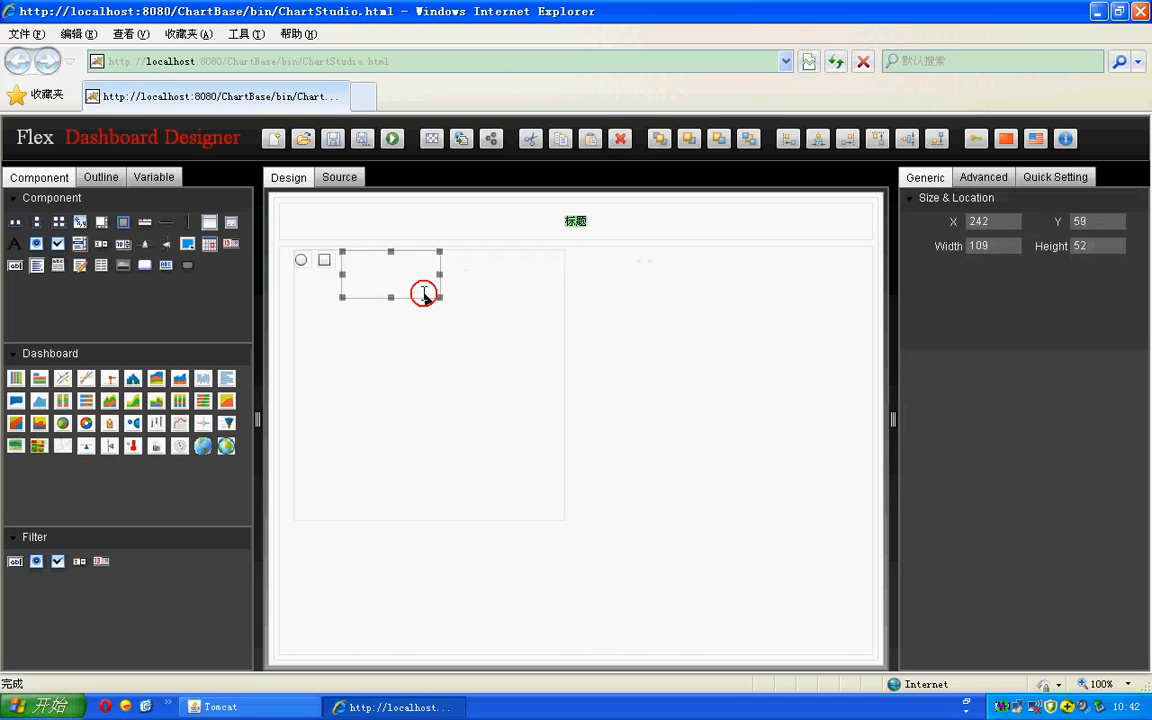
click(618, 134)
click(460, 404)
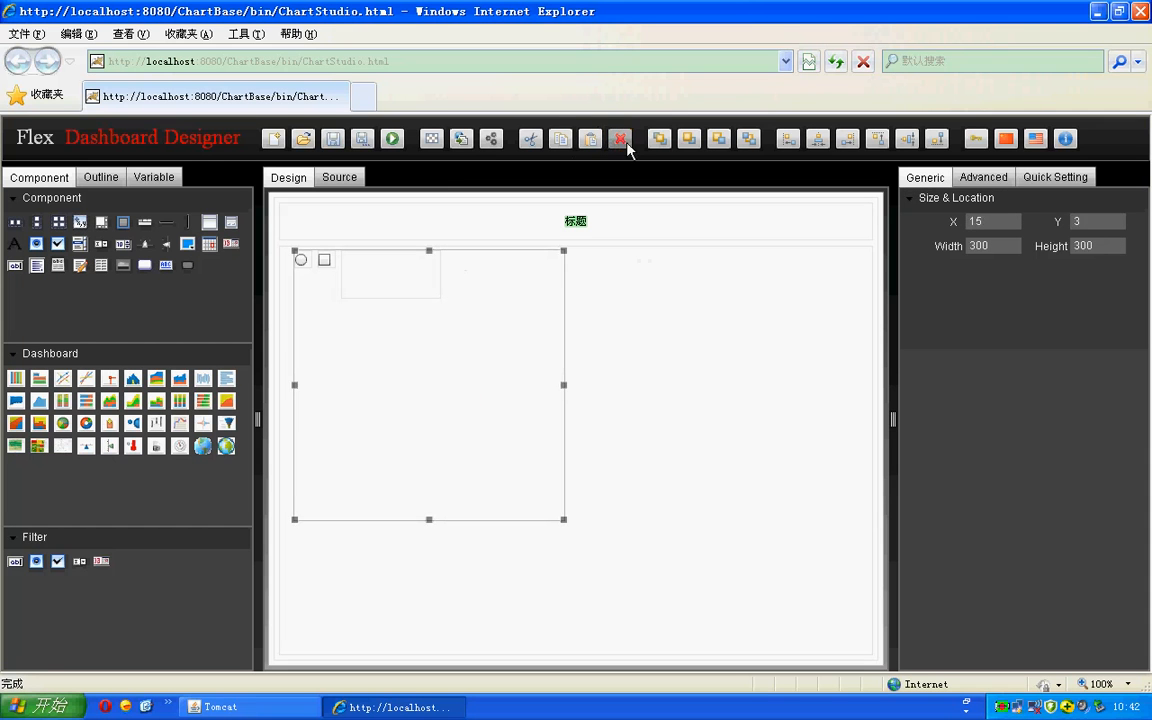
- Create a new blank dashboard from the layout template with a single large content area
click(275, 140)
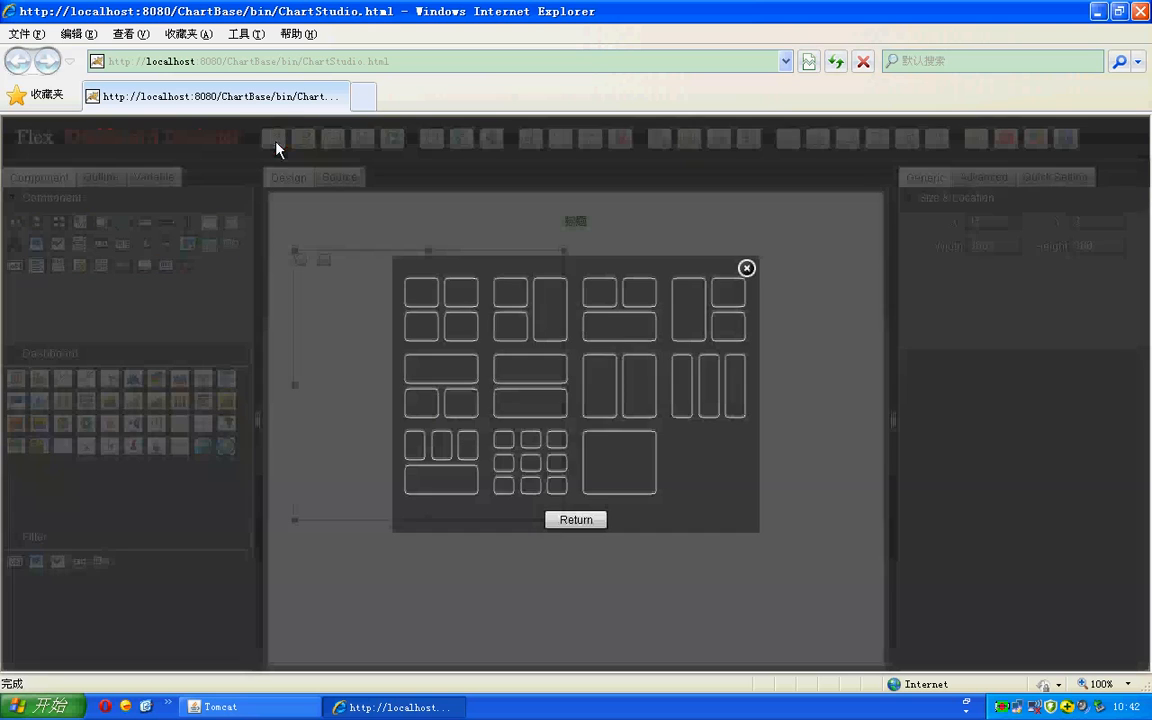
click(612, 463)
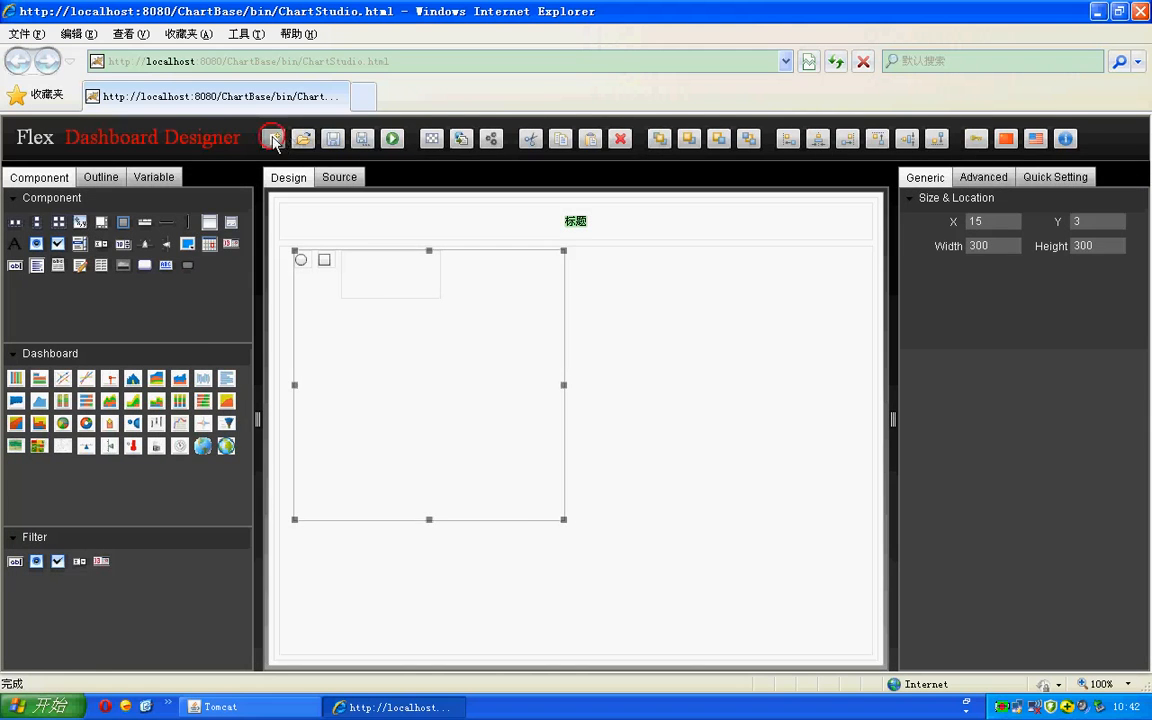
click(272, 138)
click(607, 458)
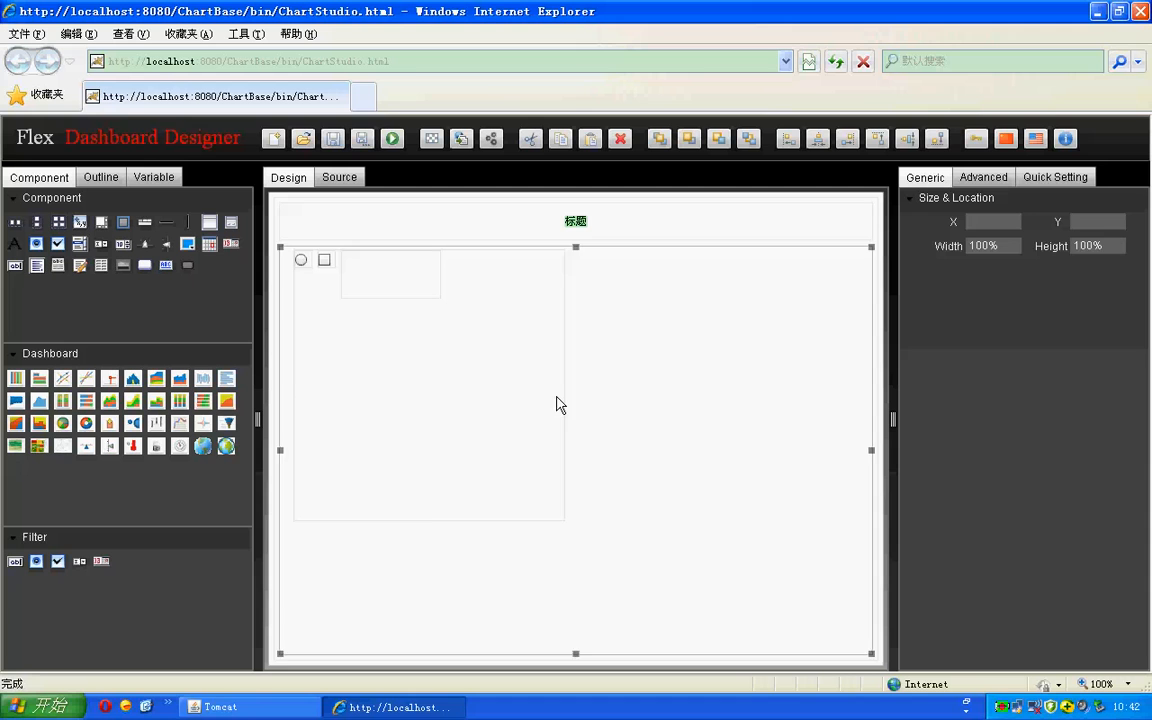
click(517, 367)
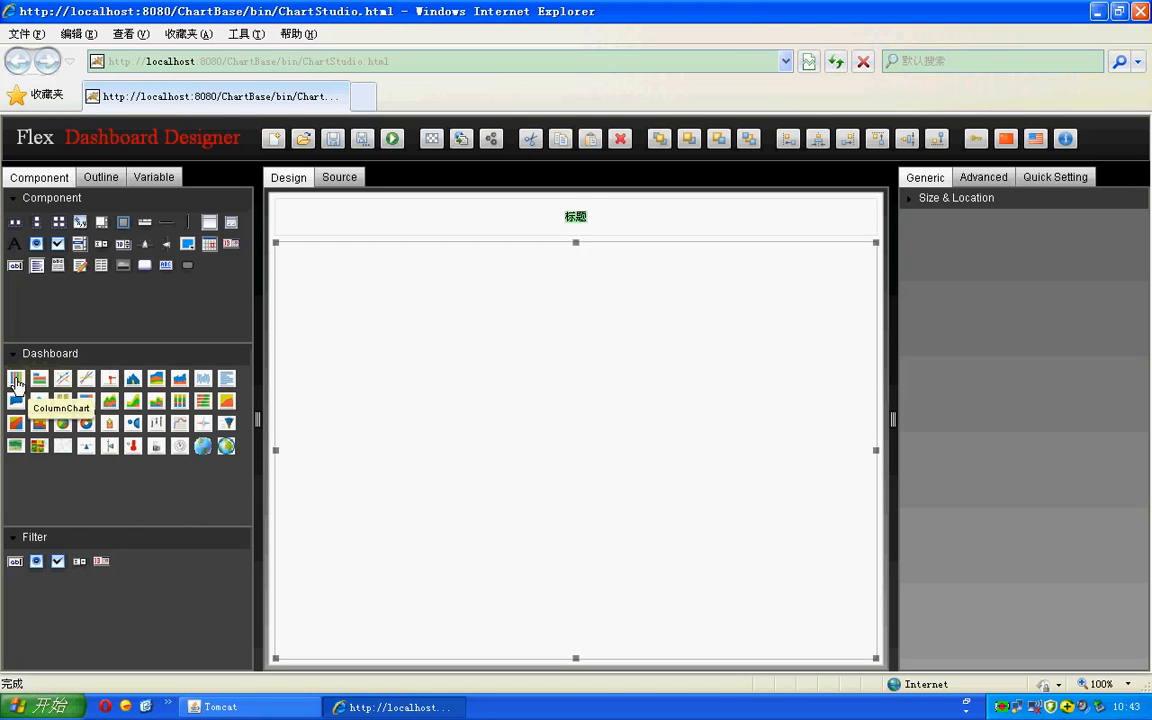
- Add a ColumnChart to the content area and look into its Size & Location and Type & Style properties
drag(16, 382, 362, 308)
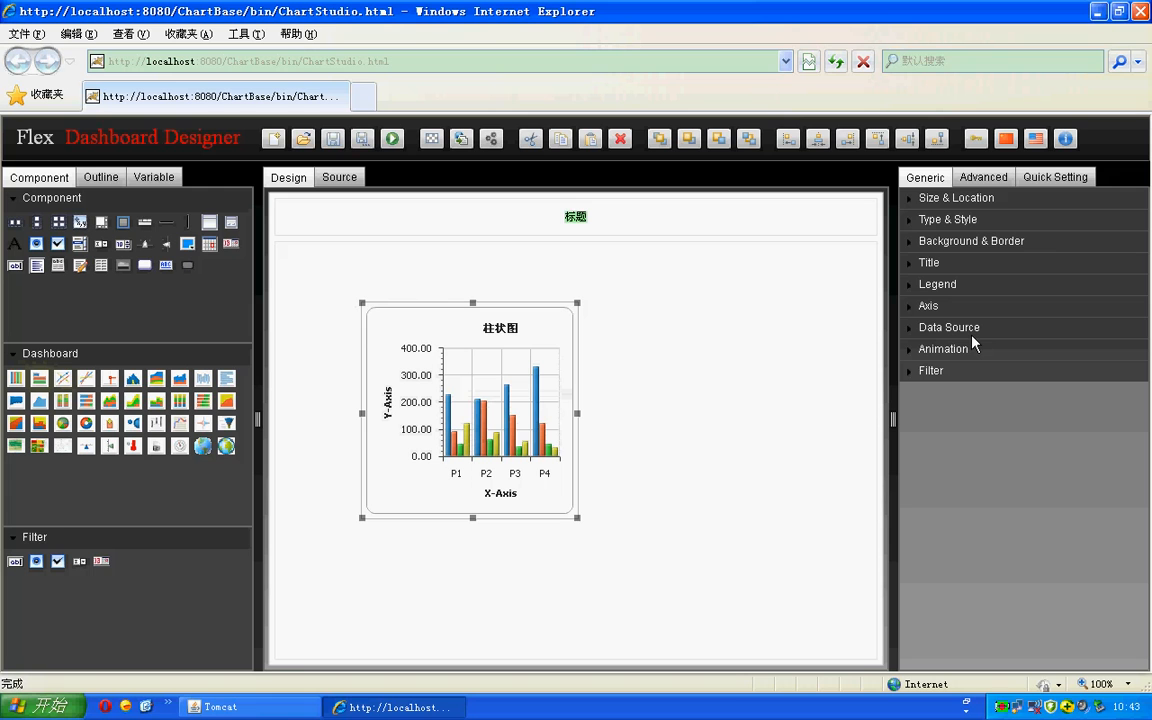
click(944, 200)
click(943, 200)
click(946, 221)
click(946, 222)
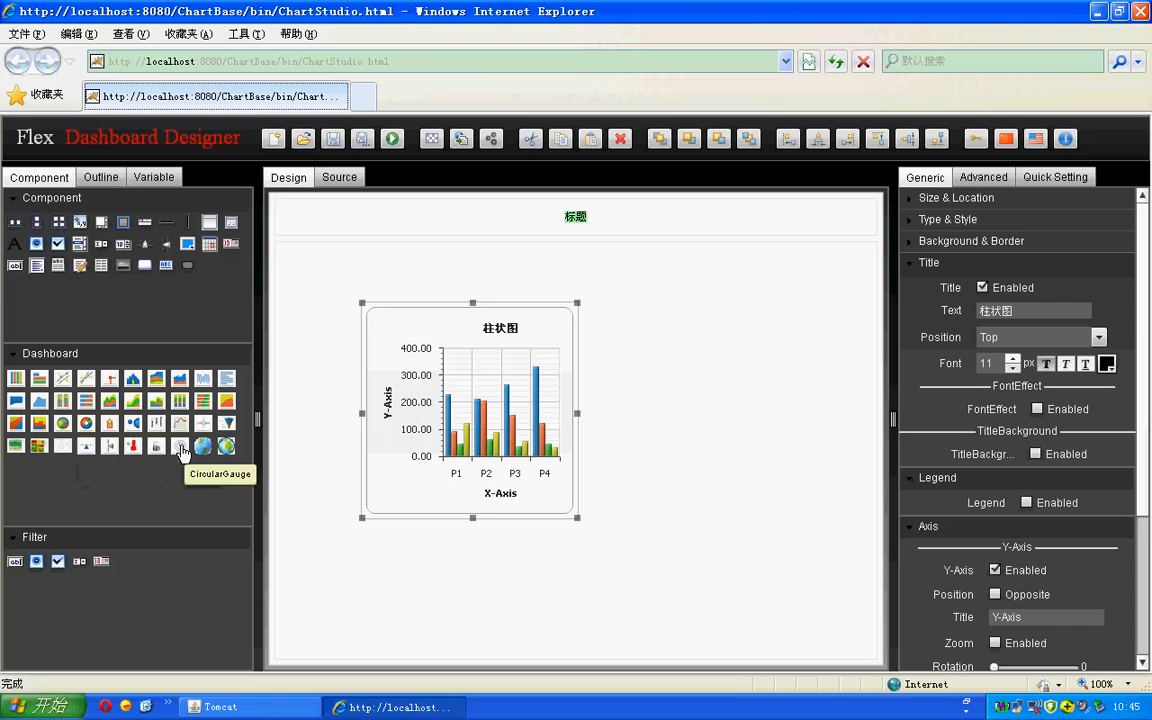
- Add a CircularGauge beside the column chart at about X 355, Y 81 and show its size and location
click(182, 451)
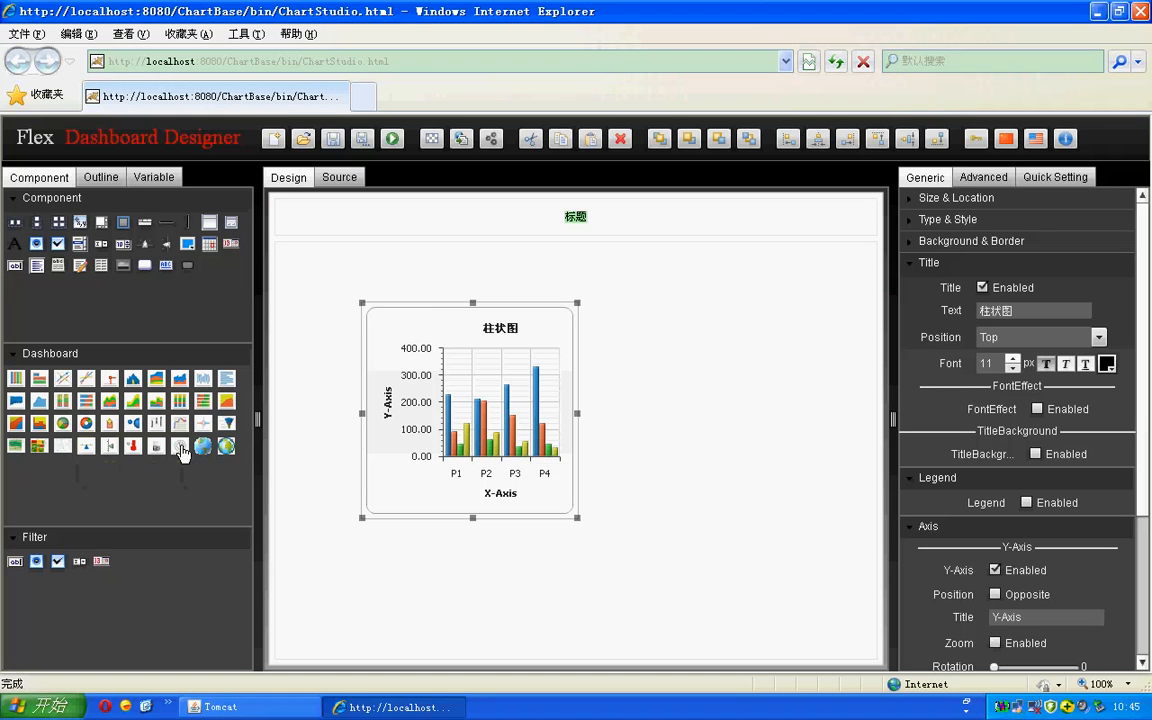
click(700, 449)
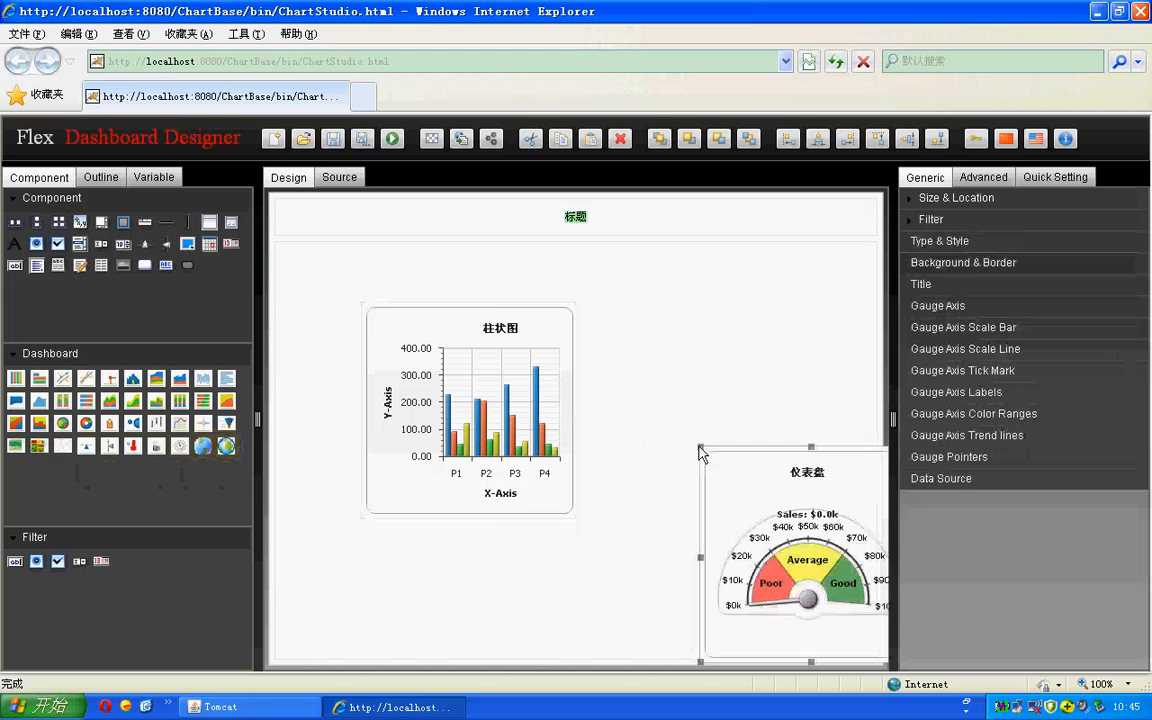
drag(784, 480, 678, 350)
click(933, 199)
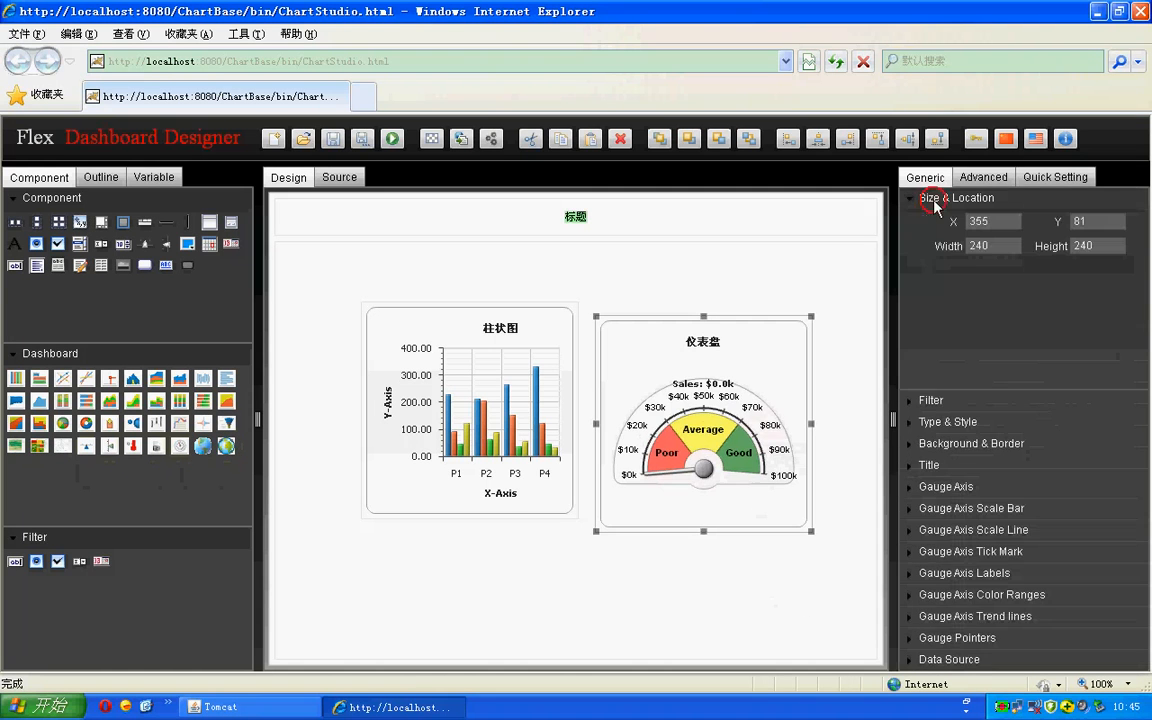
click(941, 266)
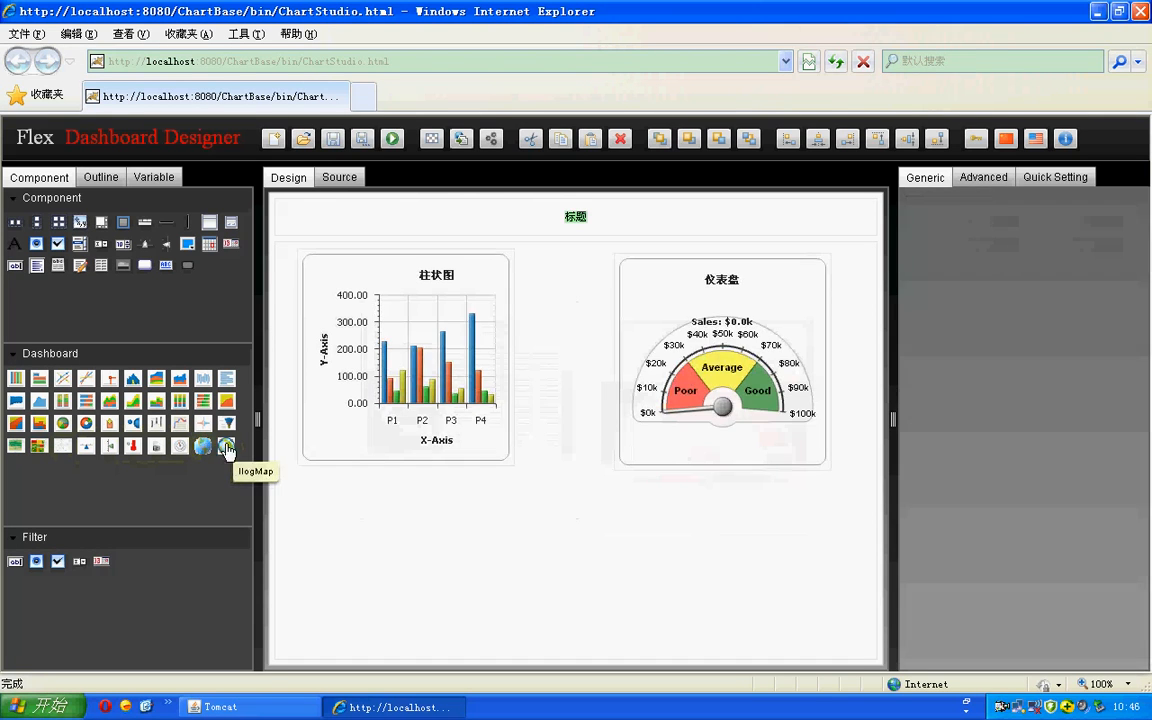
- Add a 500 by 300 IlogMap and move it to about X 79, Y 137, overlapping the two charts
drag(226, 447, 514, 510)
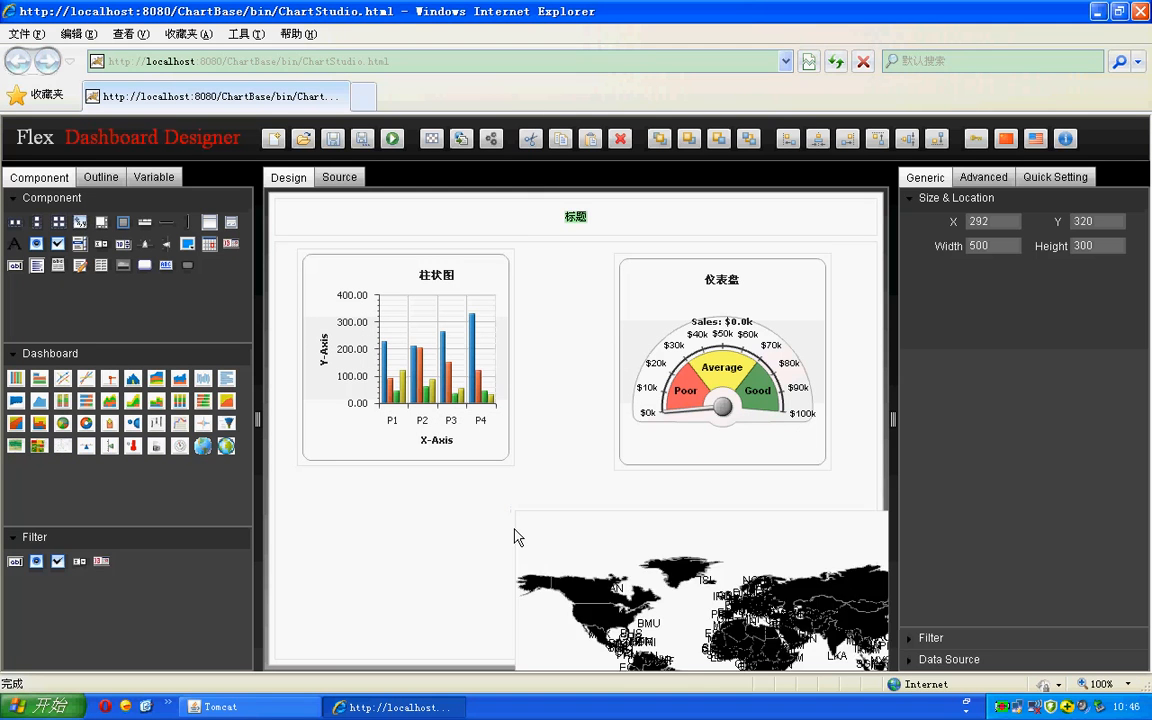
drag(676, 563, 509, 427)
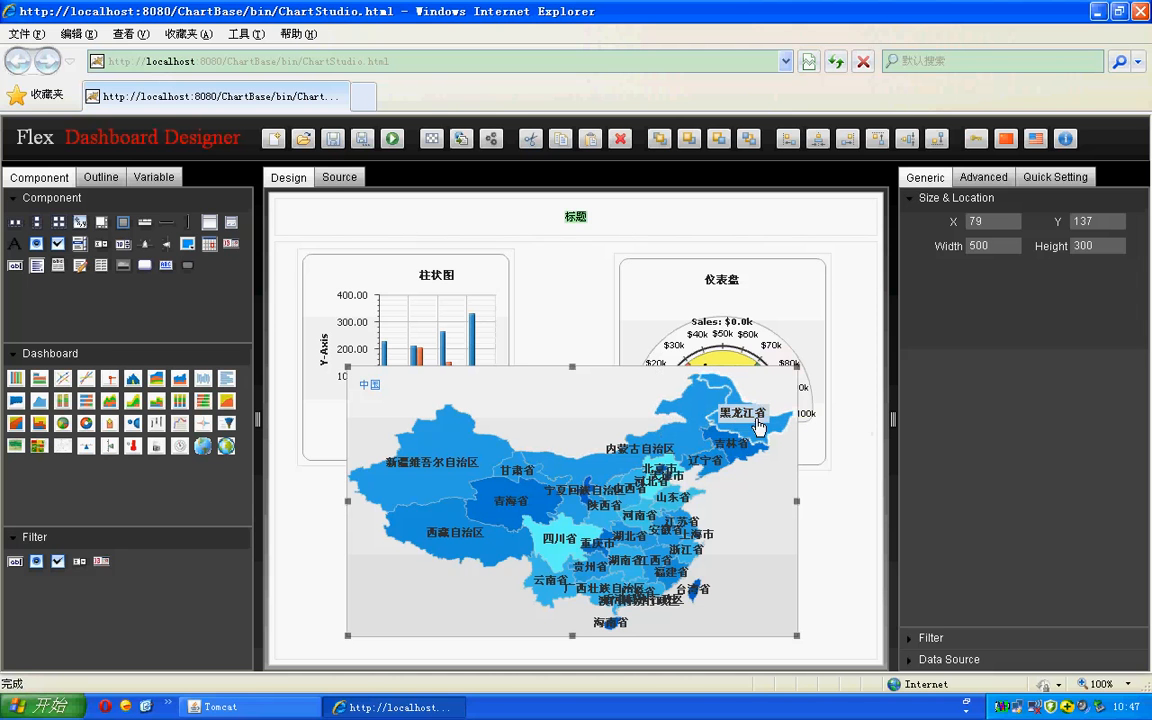
mouse_move(707, 435)
mouse_move(755, 436)
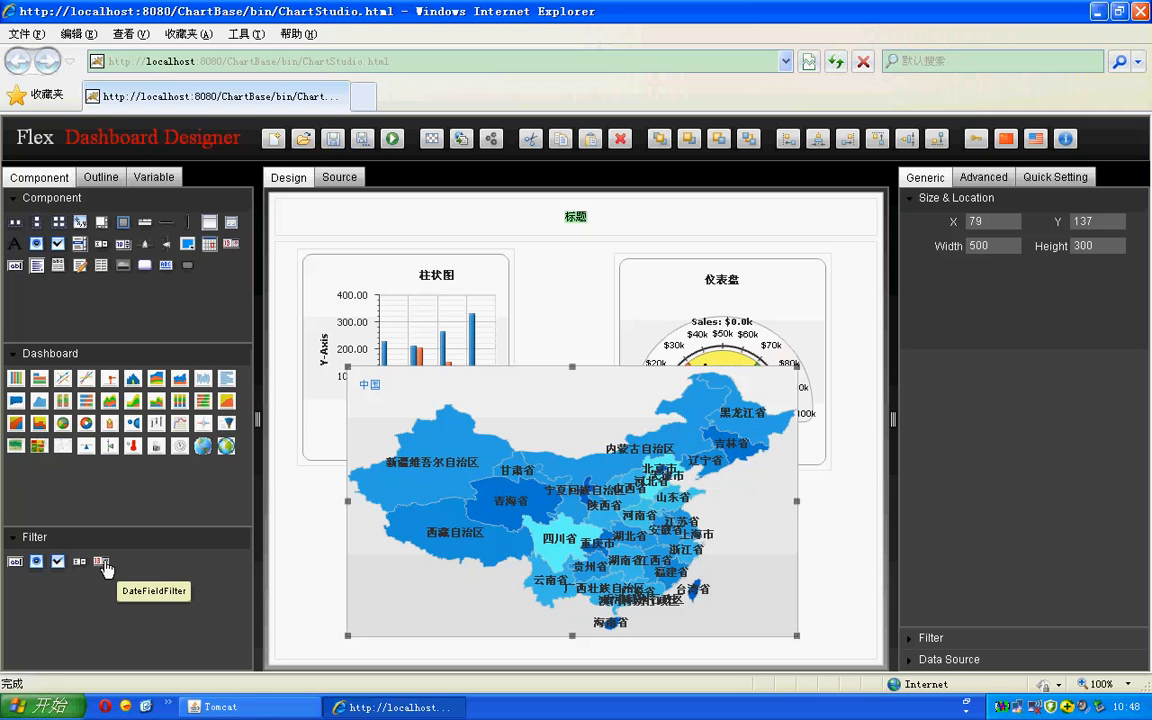
- Add a DateFieldFilter to the title strip and set its date to 2012-05-02
drag(105, 568, 492, 218)
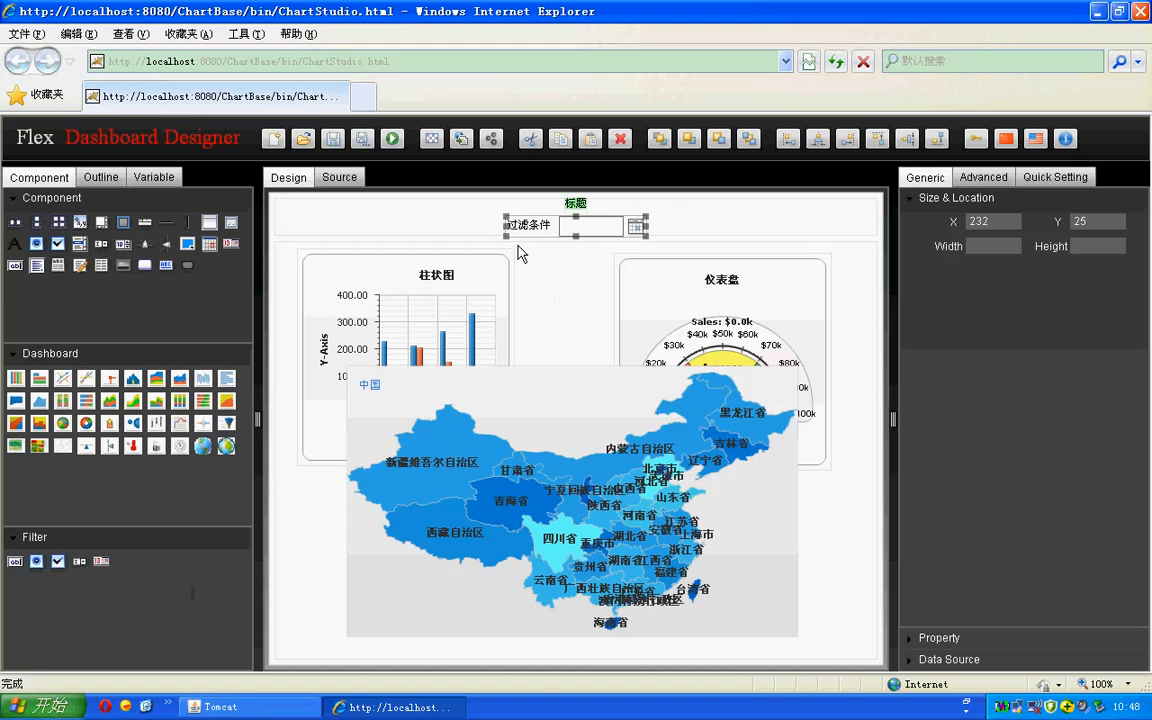
click(637, 228)
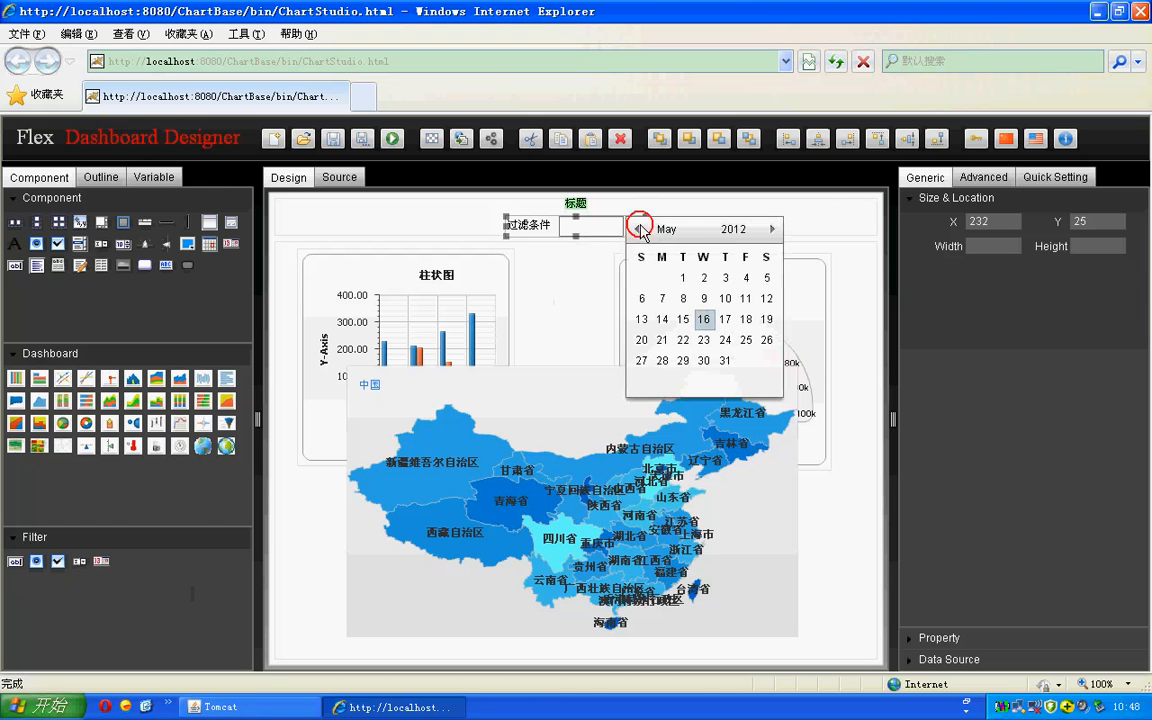
click(705, 282)
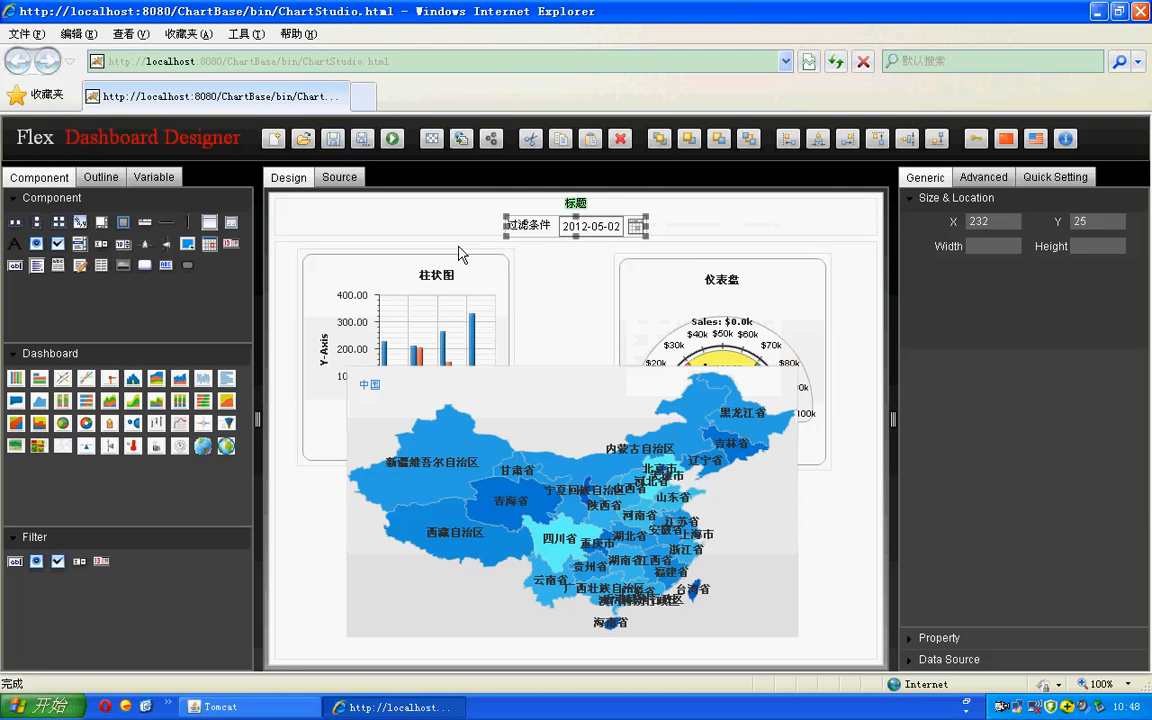
- Bring the circular gauge in front of the map
click(375, 265)
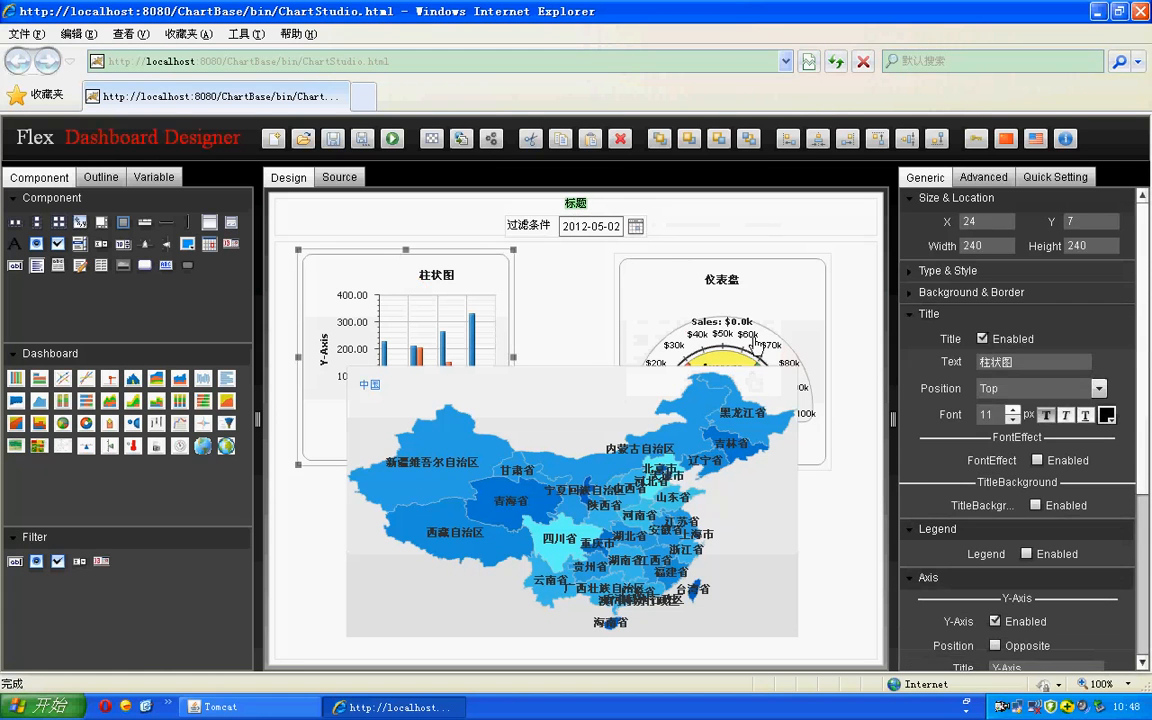
click(724, 305)
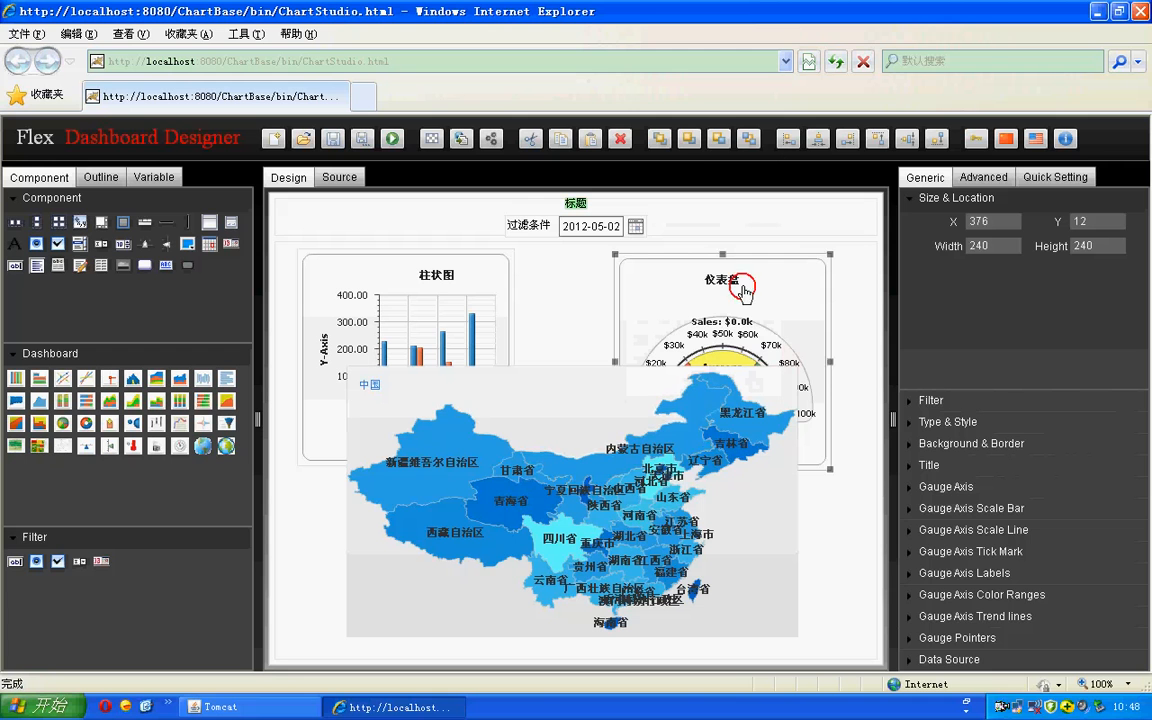
click(660, 140)
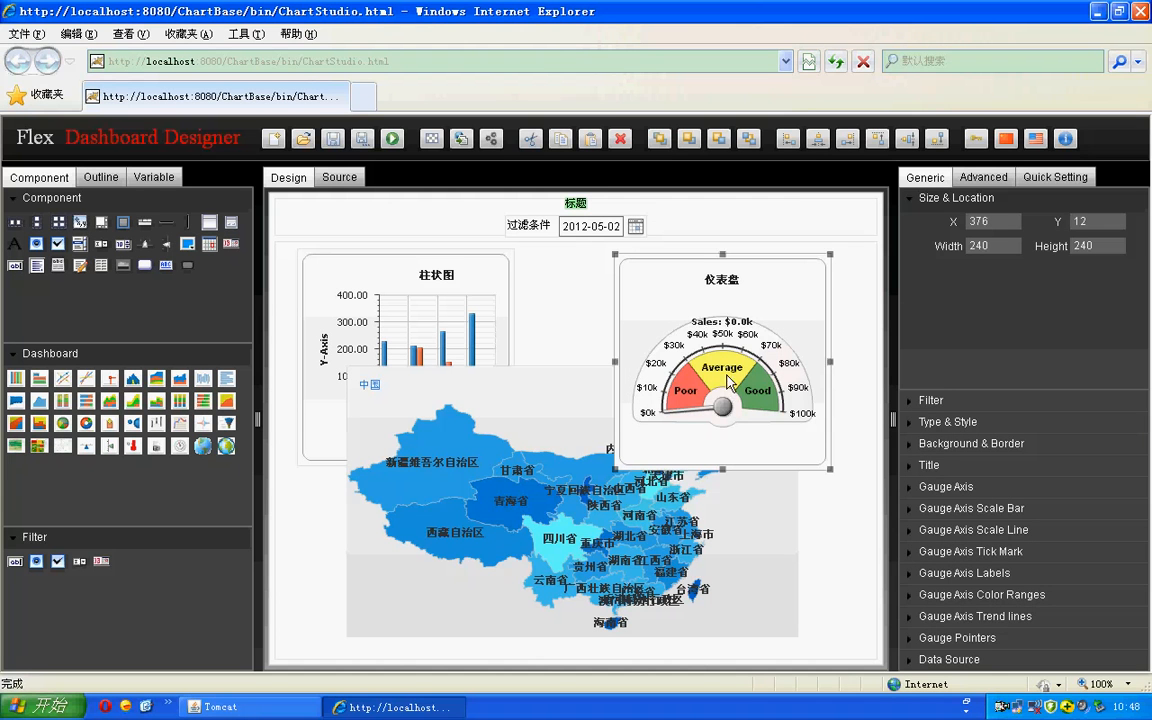
- Zoom the map in to 新疆维吾尔自治区 and bring the column chart in front of the map
click(492, 462)
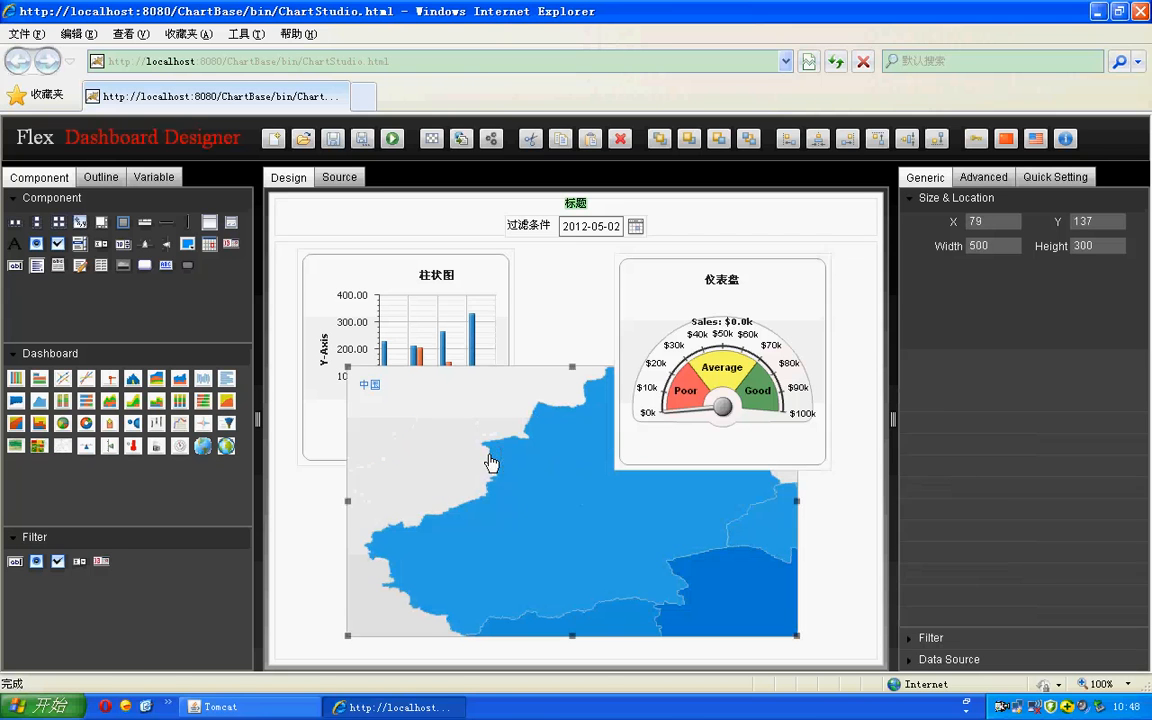
click(406, 335)
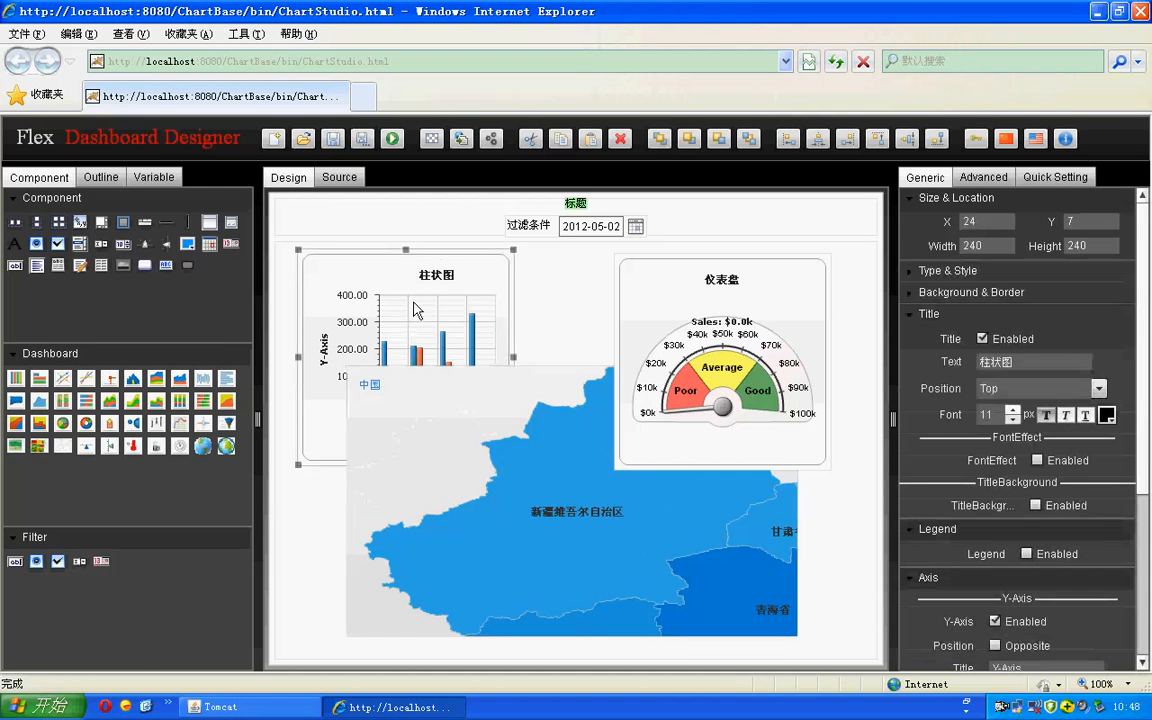
click(660, 141)
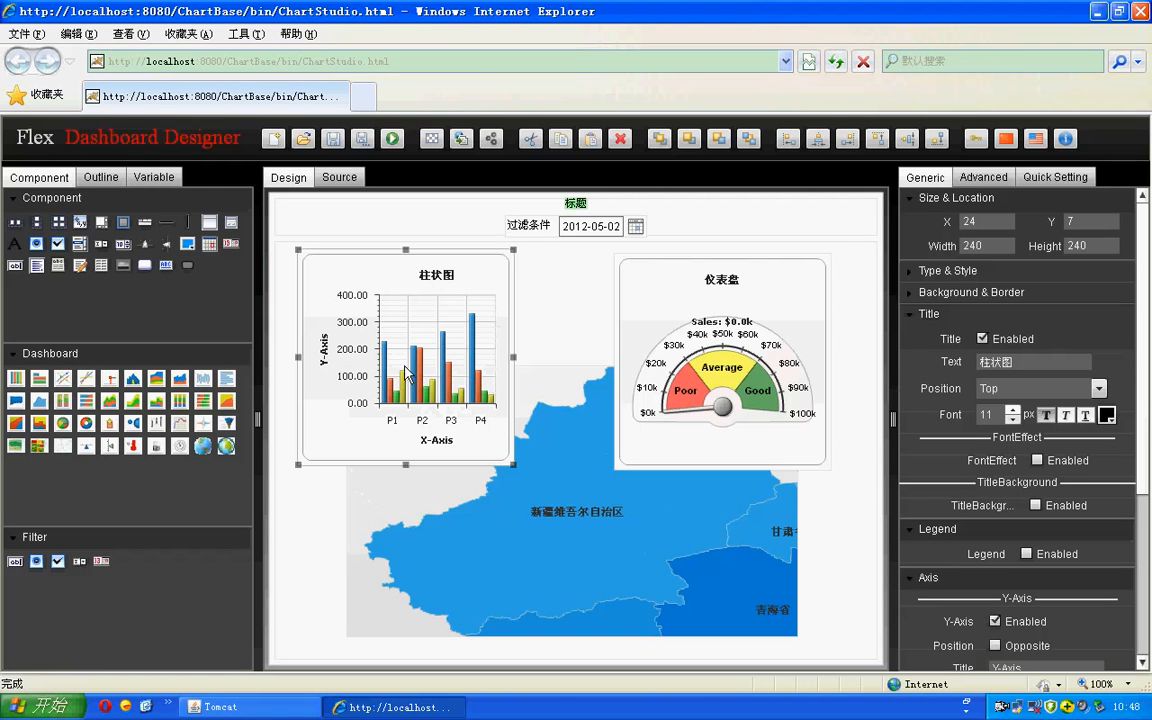
mouse_move(414, 378)
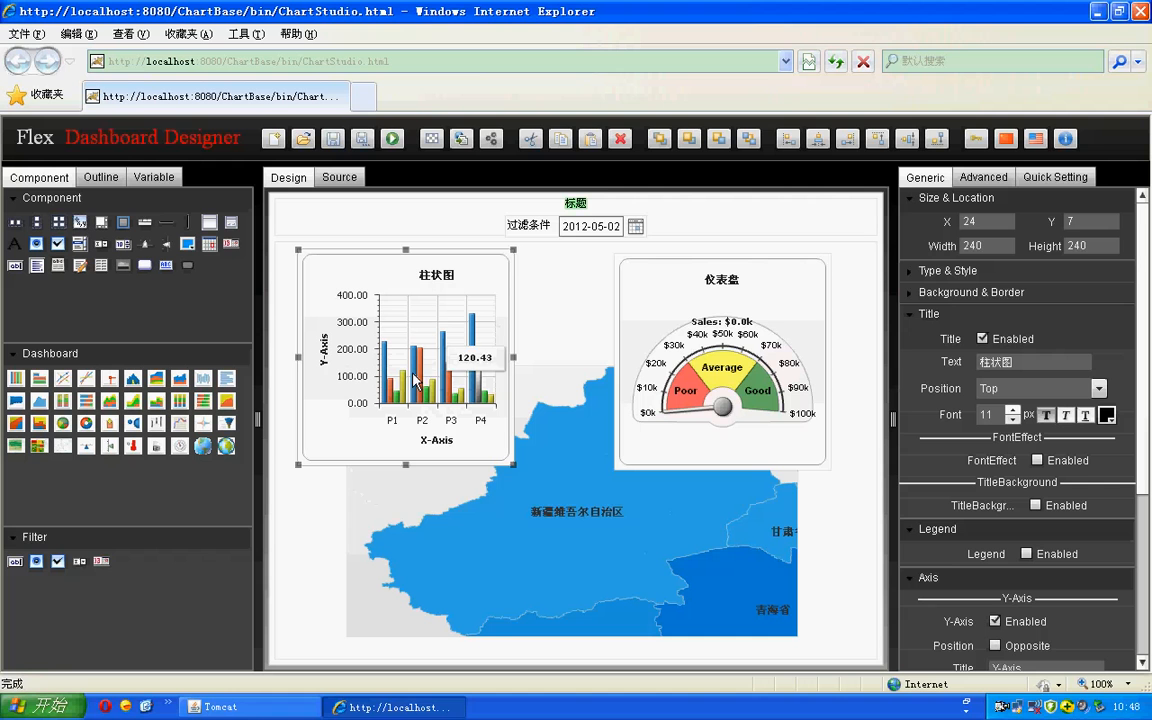